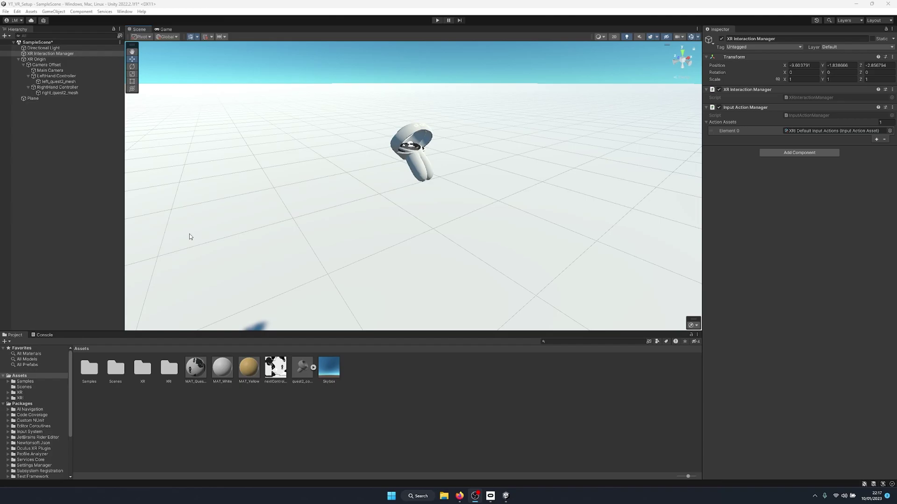
Review the component settings of the XR Origin, its Main Camera and the left and right hand controllers.
click(70, 157)
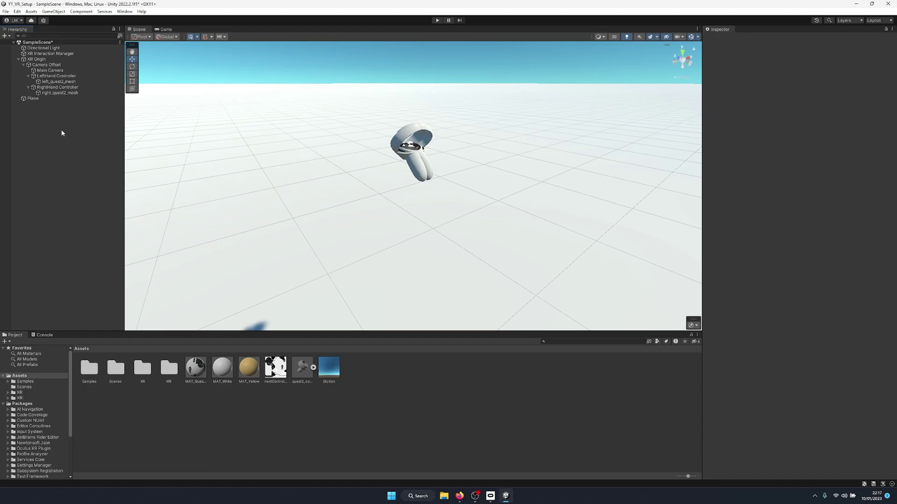
click(44, 59)
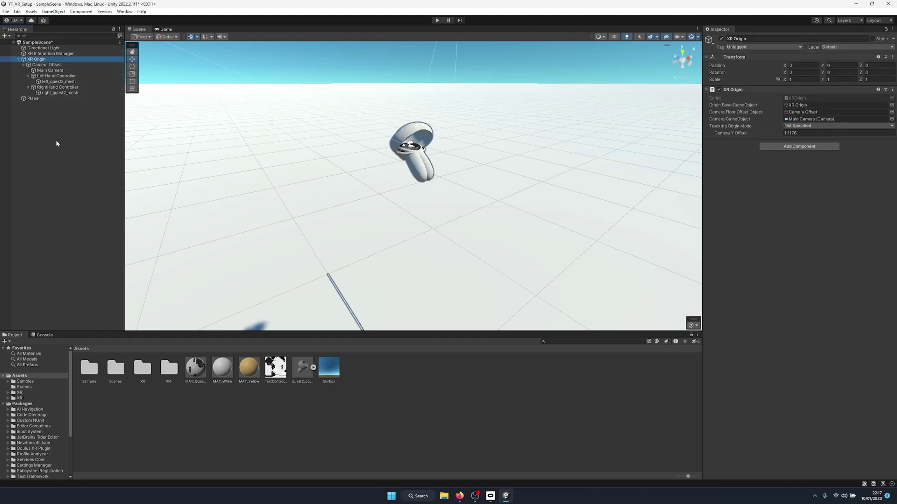
click(65, 65)
click(59, 70)
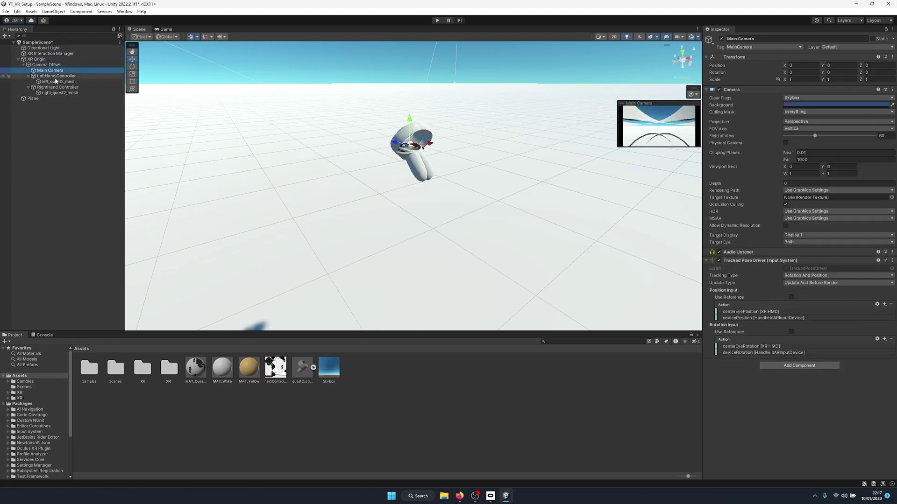
click(56, 76)
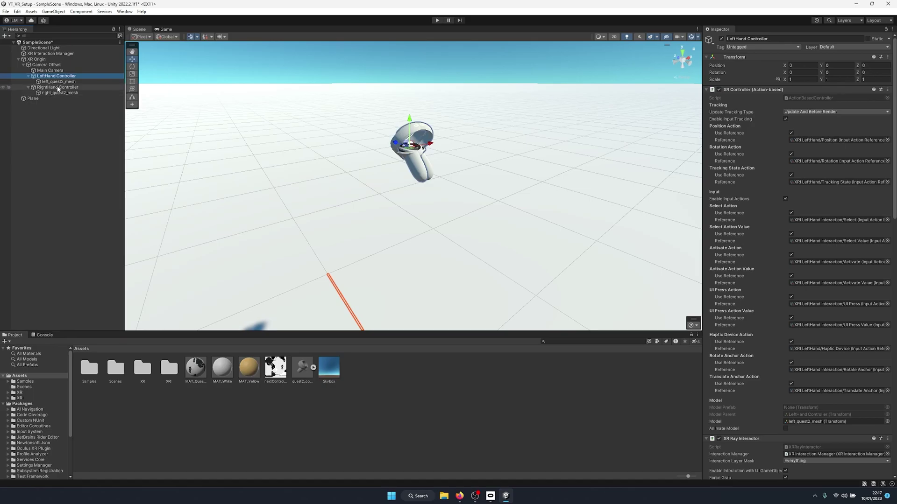
click(58, 88)
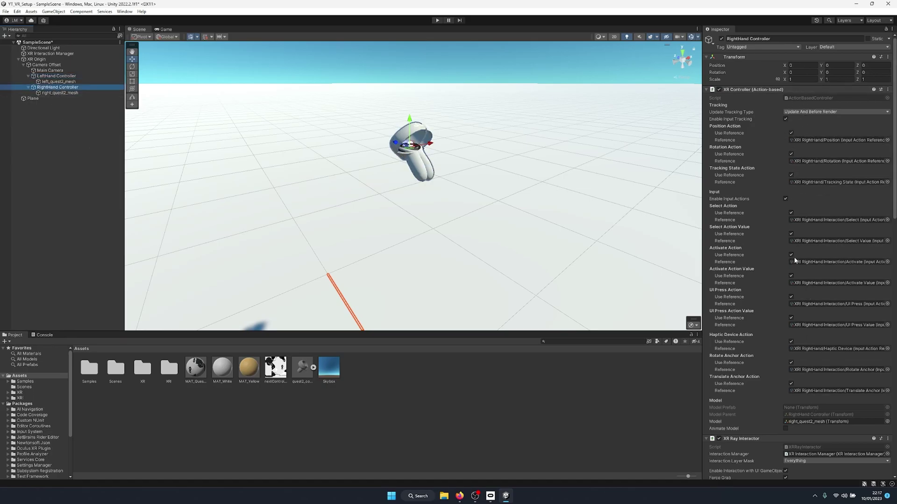
Check the samples of the XR Interaction Toolkit package in the Package Manager and close the window.
click(124, 12)
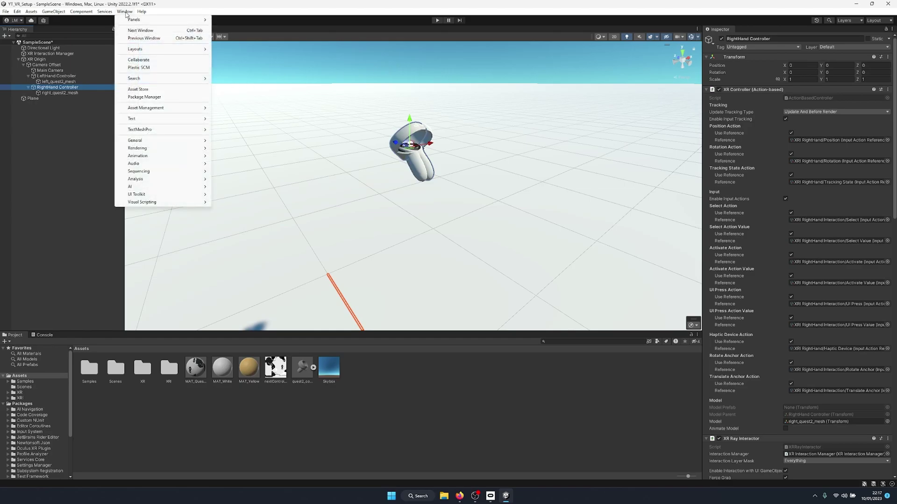
click(170, 99)
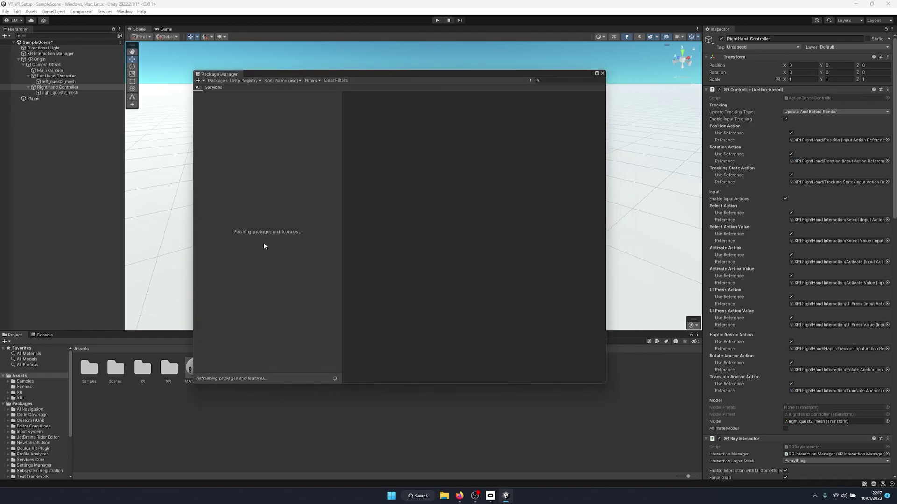
scroll(272, 218, down, 3)
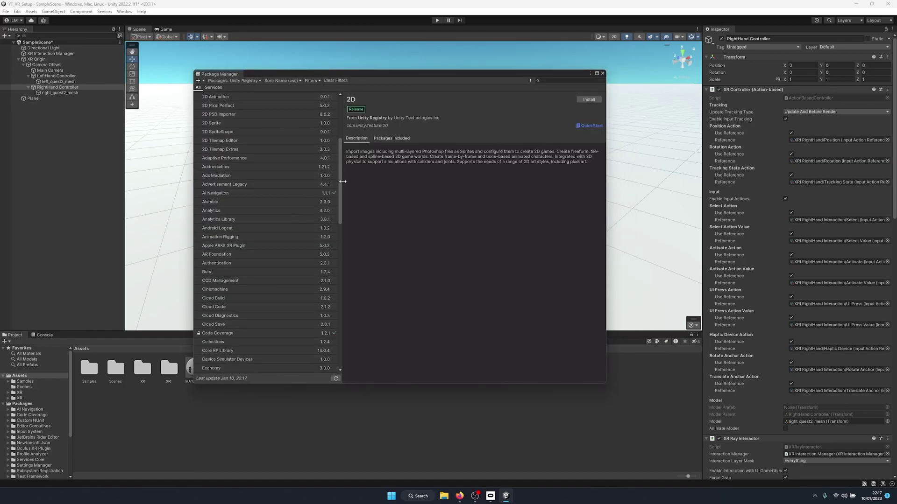
drag(341, 181, 345, 328)
click(258, 361)
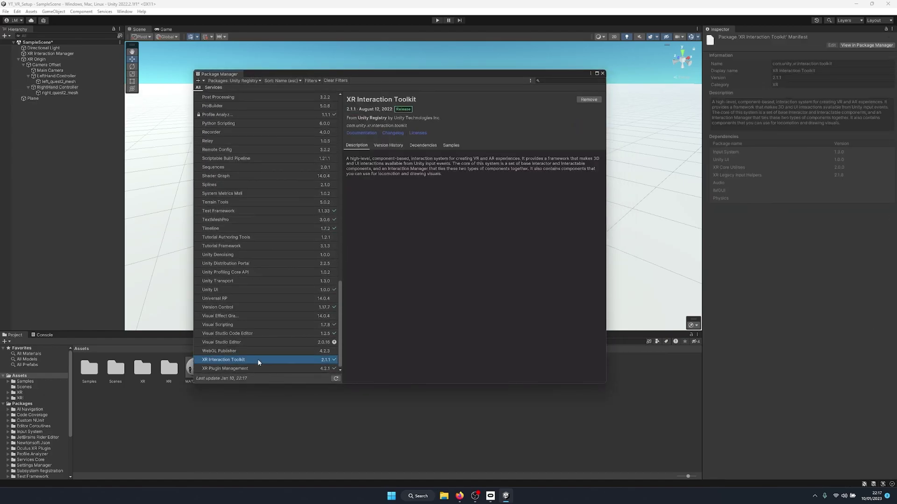
click(452, 145)
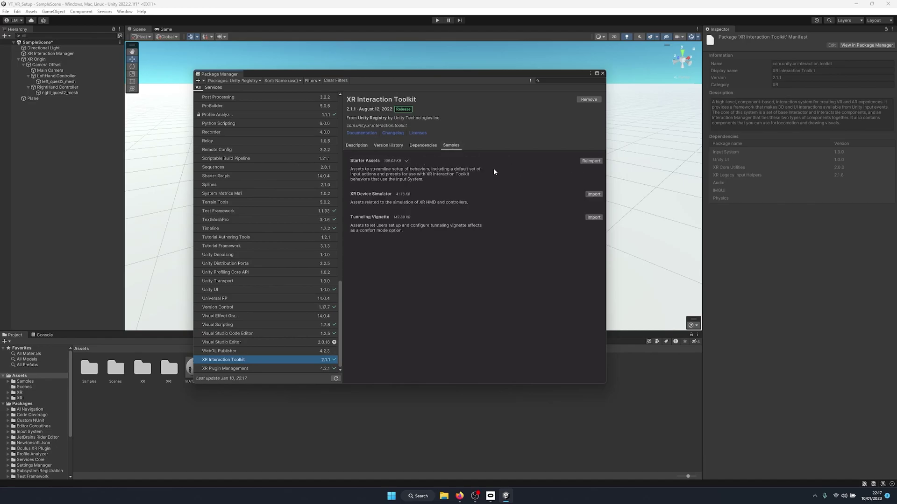
click(603, 73)
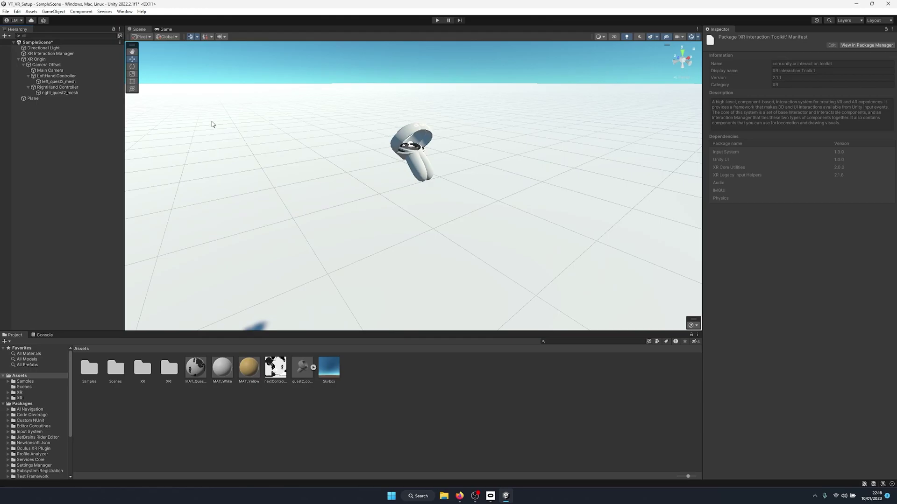
Inspect the XRI Default Input Actions asset in the Starter Assets folder and the XR Interaction Manager's components.
click(8, 381)
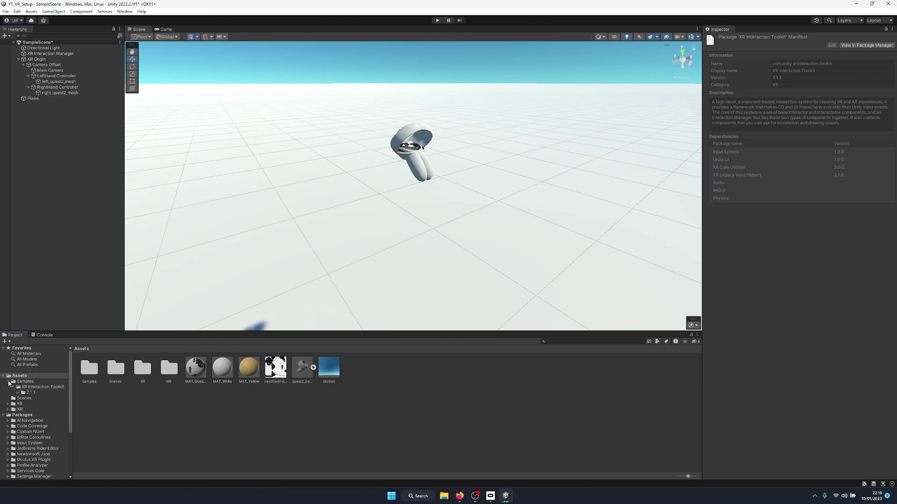
click(18, 393)
click(42, 398)
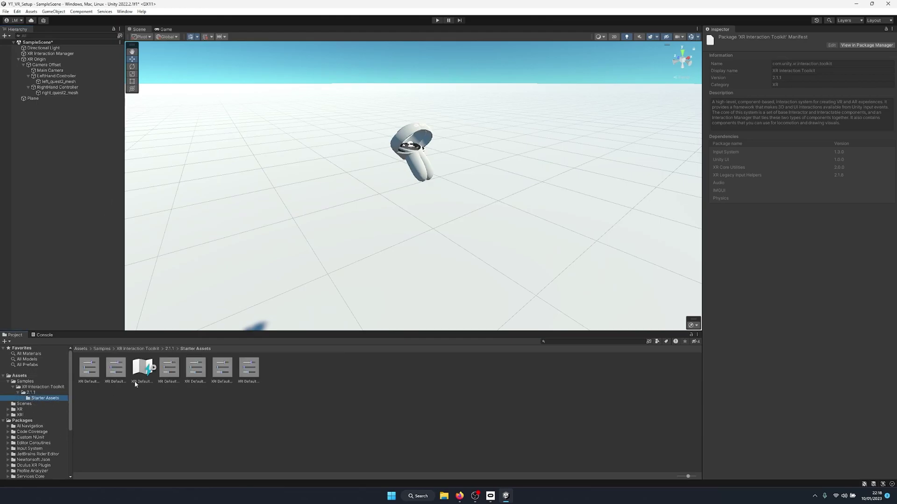
click(143, 368)
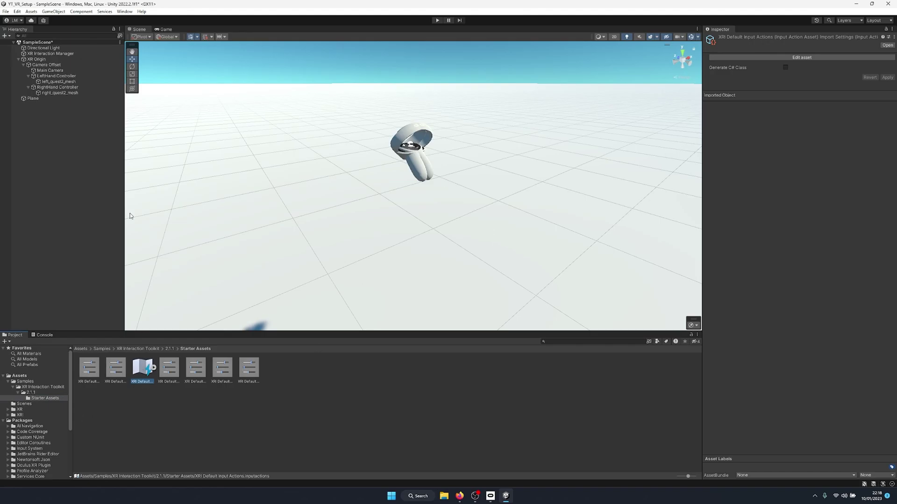
click(65, 54)
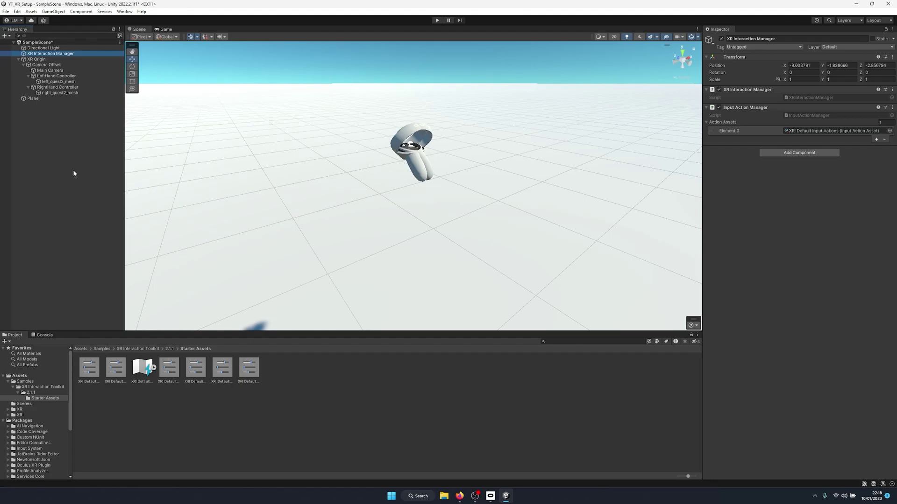
Add a cube to the scene and position it on the plane near the controllers, at about Y 0.363 and Z 0.609.
click(70, 98)
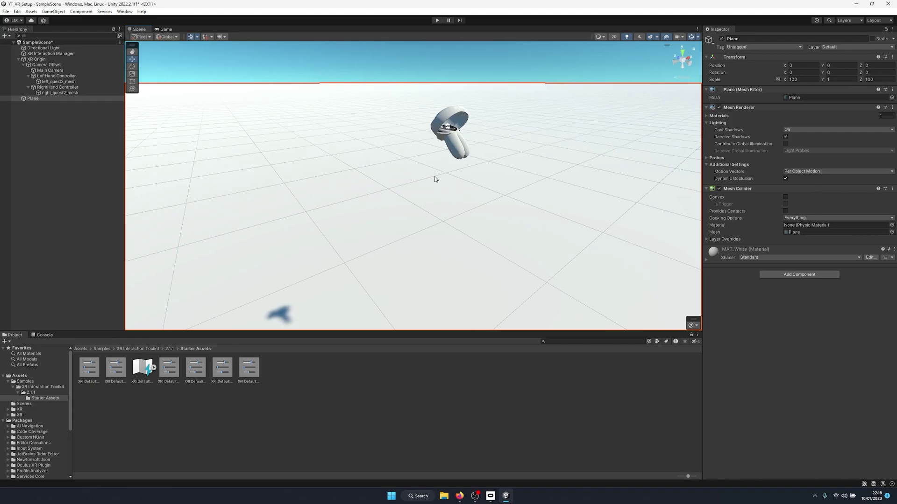
alt+drag(367, 174, 454, 234)
middle_drag(454, 234, 444, 110)
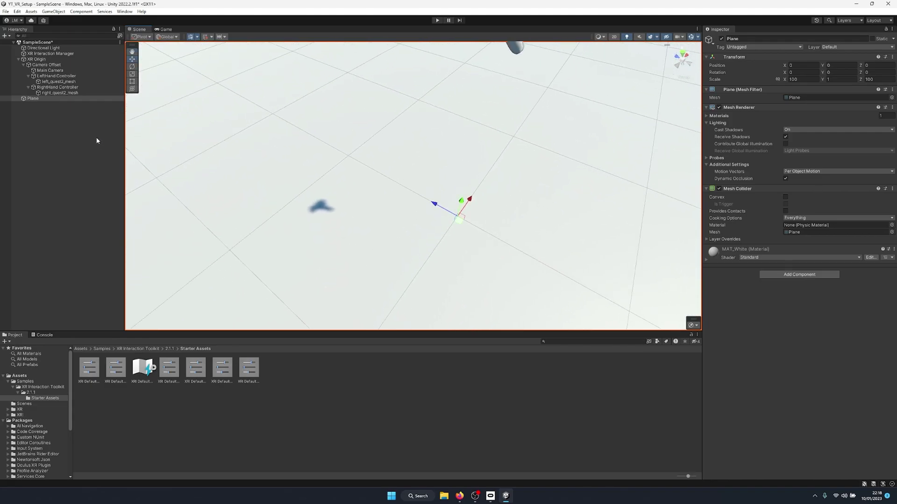
right_click(72, 139)
mouse_move(149, 231)
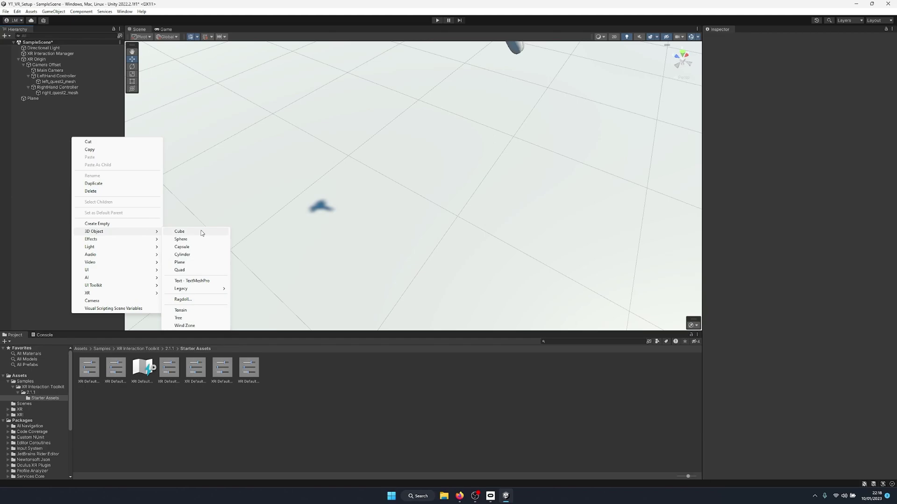
click(201, 233)
alt+drag(338, 218, 417, 116)
scroll(422, 144, down, 4)
drag(388, 150, 368, 155)
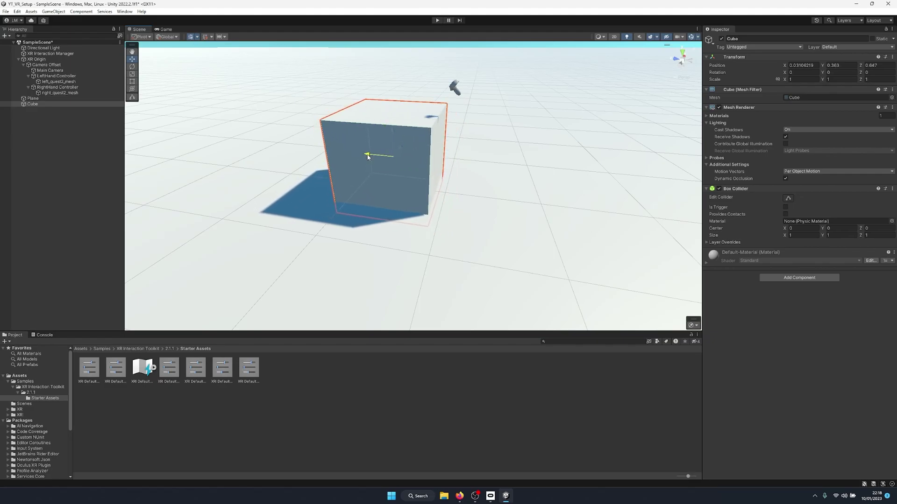
Add a second cube to the scene as a separate top-level object.
click(74, 122)
right_click(48, 120)
mouse_move(88, 214)
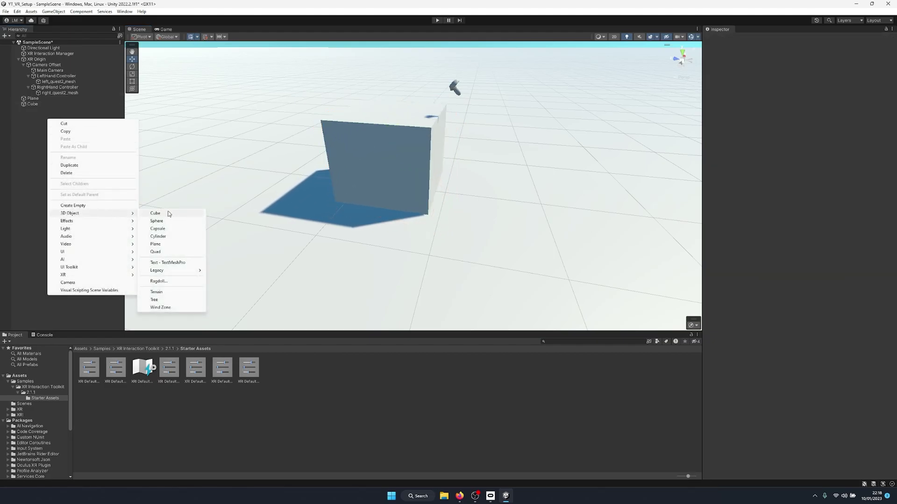
click(170, 214)
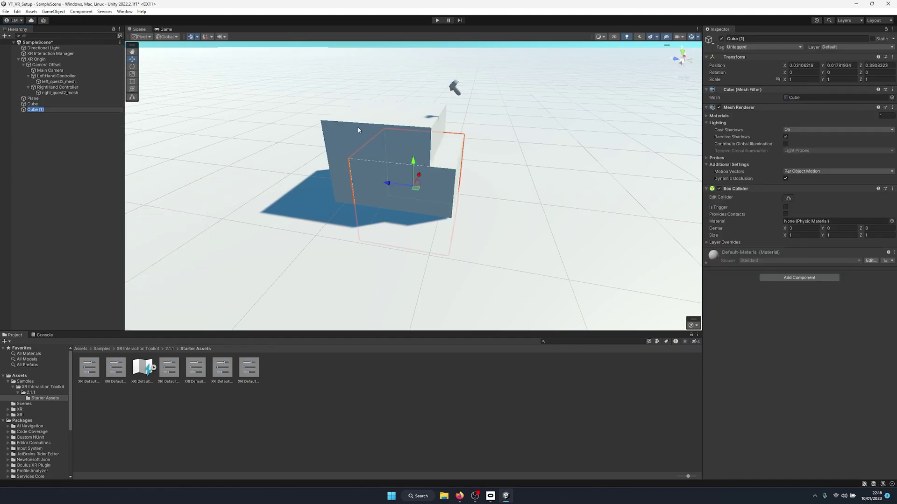
Scale the second cube uniformly to 0.14 and raise it above the large cube to about Y 1.006.
click(778, 79)
click(794, 79)
text(0.3)
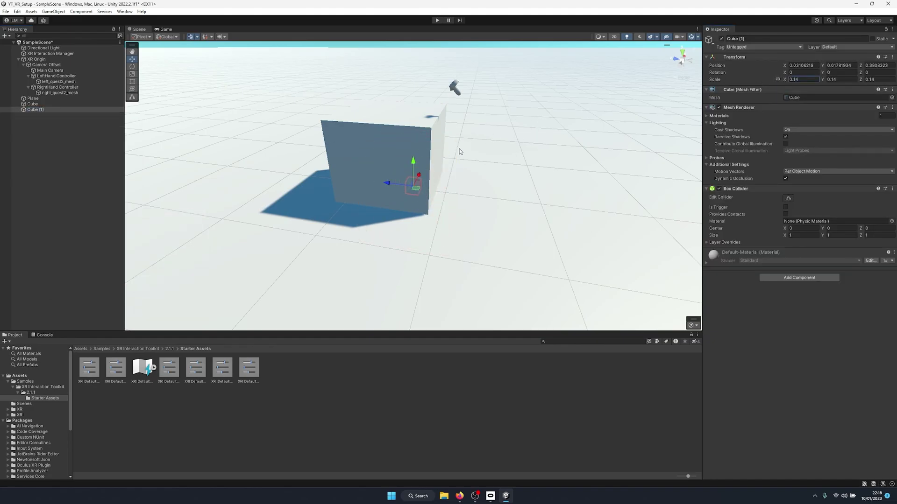
drag(412, 168, 394, 105)
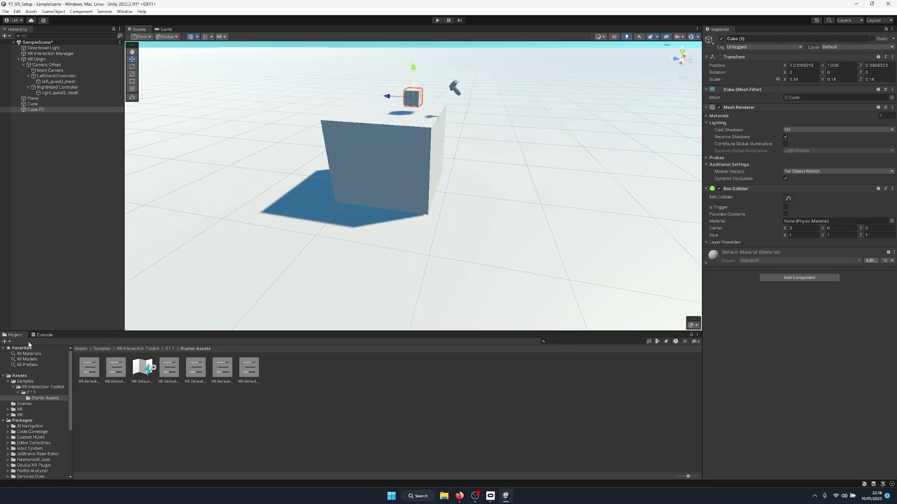
Apply the MAT_Yellow material from the Assets folder to the small cube.
click(19, 376)
click(240, 428)
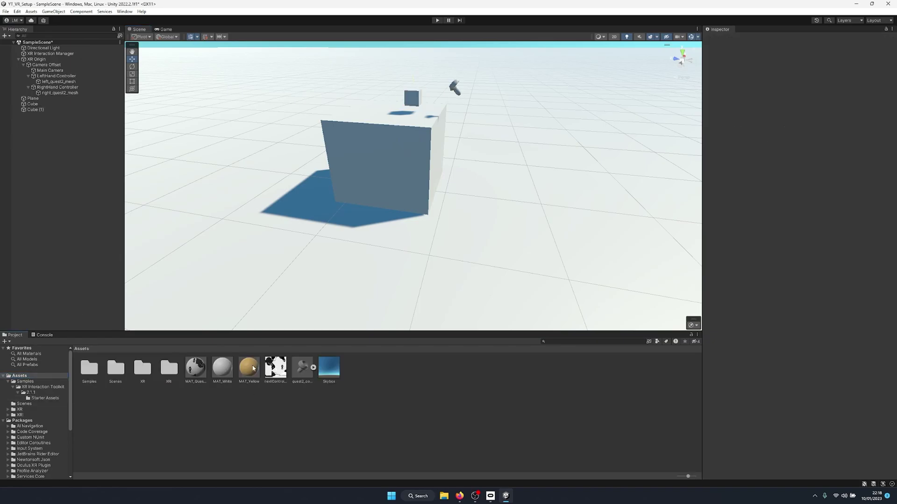
drag(253, 368, 412, 96)
Create a new material named MAT_Blue in the Assets folder.
middle_drag(419, 93, 420, 175)
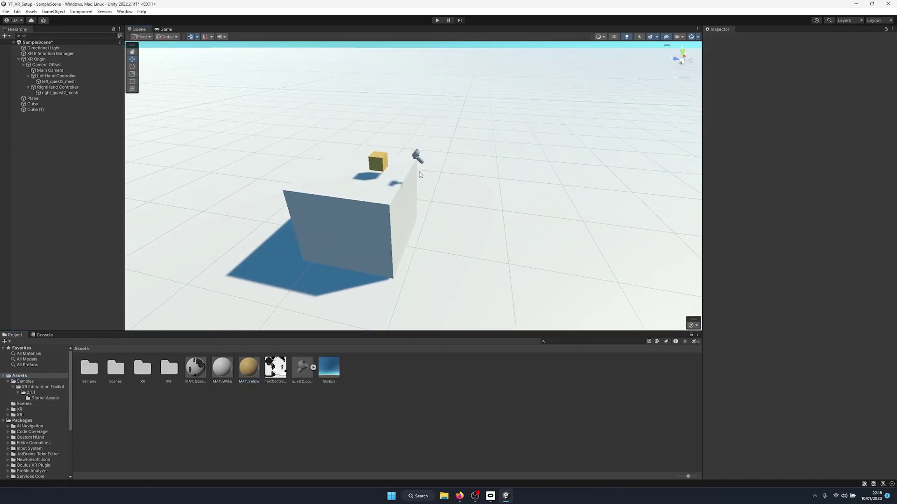
alt+drag(420, 175, 382, 254)
scroll(367, 180, up, 7)
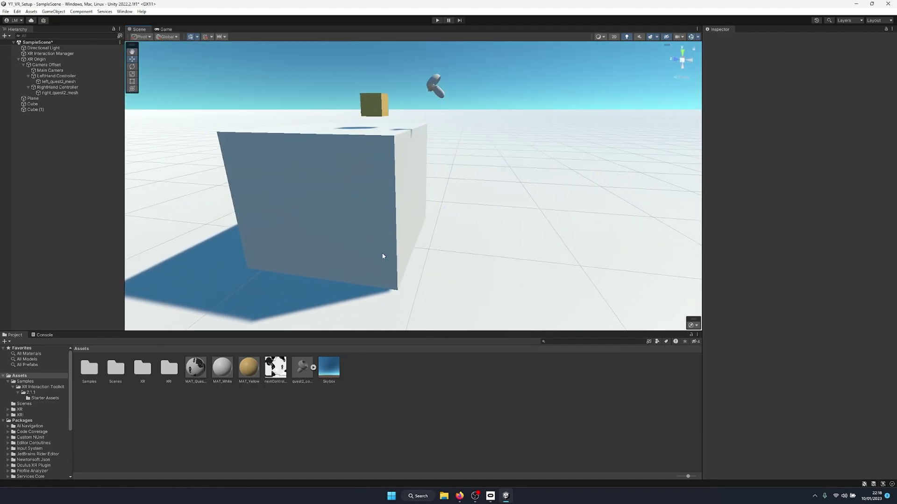
right_click(322, 421)
mouse_move(386, 217)
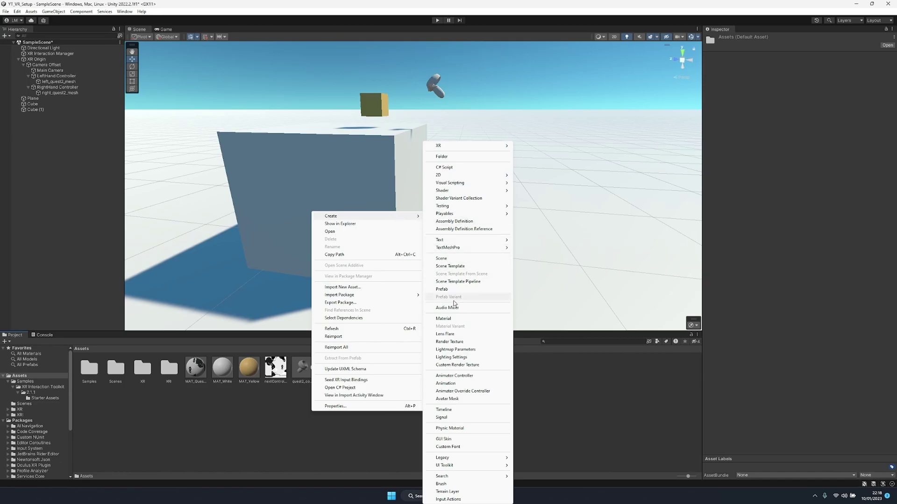
click(446, 318)
text(MAT_Blue)
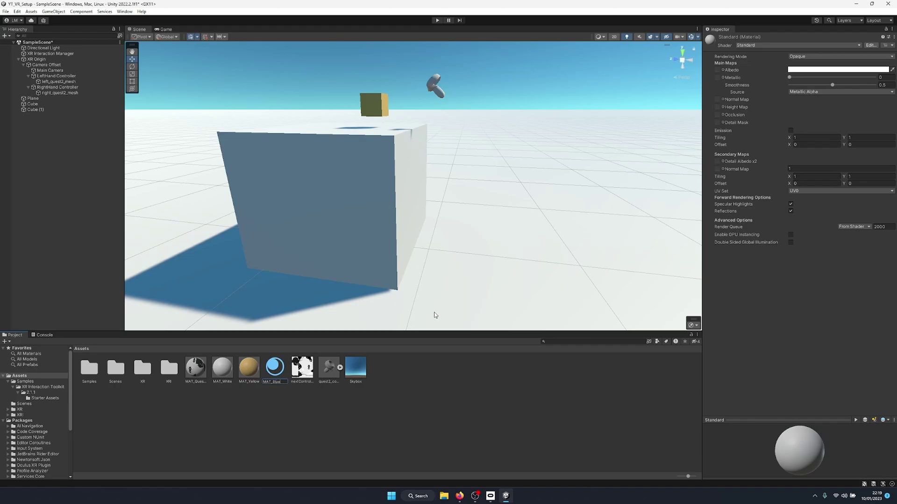
key(Return)
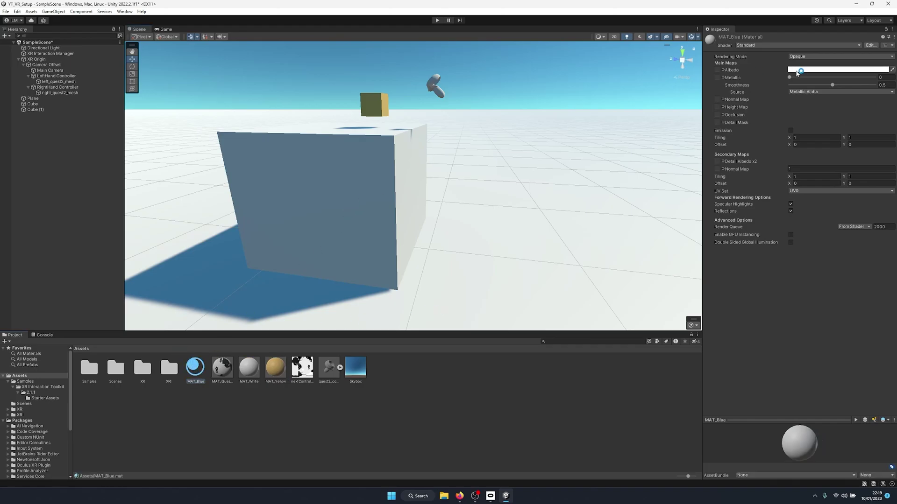
Set MAT_Blue's albedo colour to blue and apply the material to the large cube.
click(798, 70)
drag(803, 134, 842, 106)
alt+drag(474, 166, 502, 175)
Rename the small yellow cube Grabbable and the large blue cube Table.
click(35, 109)
click(761, 39)
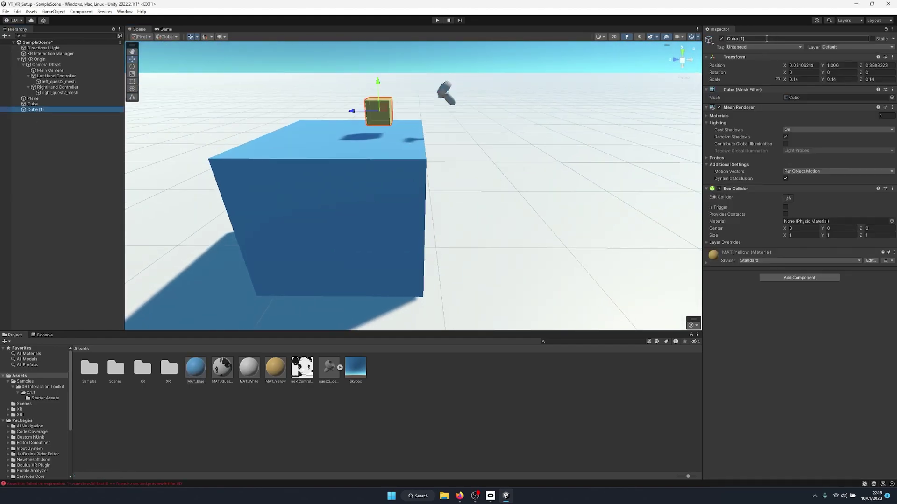
text(Grabbable)
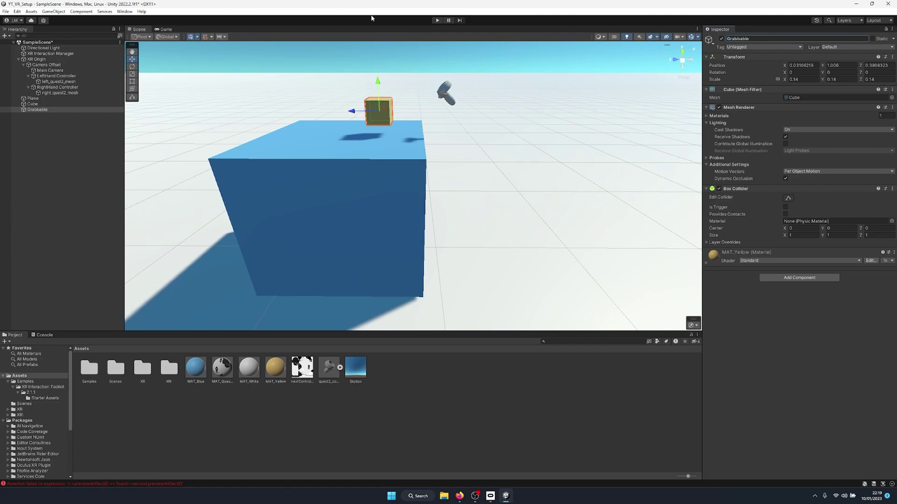
click(32, 103)
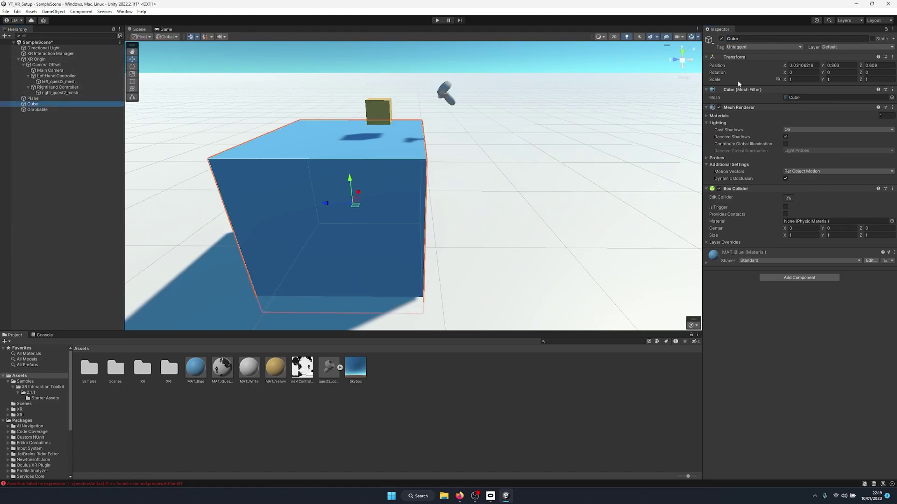
click(787, 39)
text(Tabl)
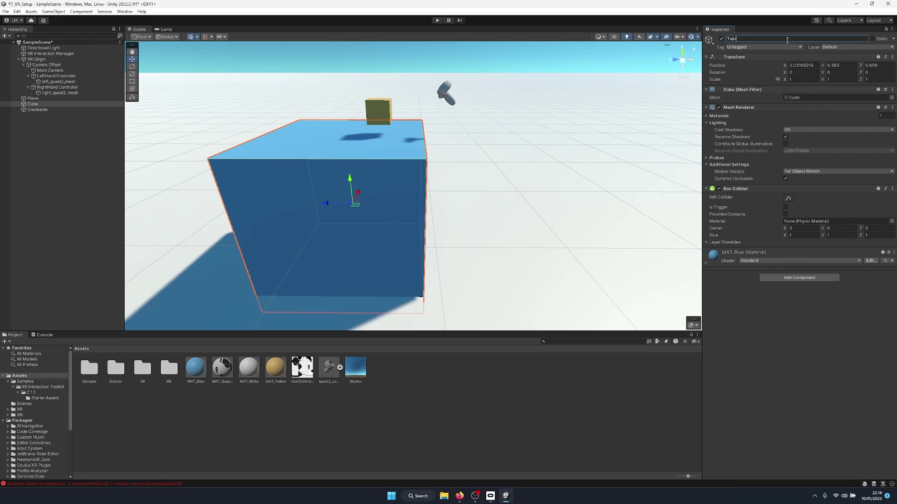
Add an XR Grab Interactable component to the Grabbable cube.
click(37, 110)
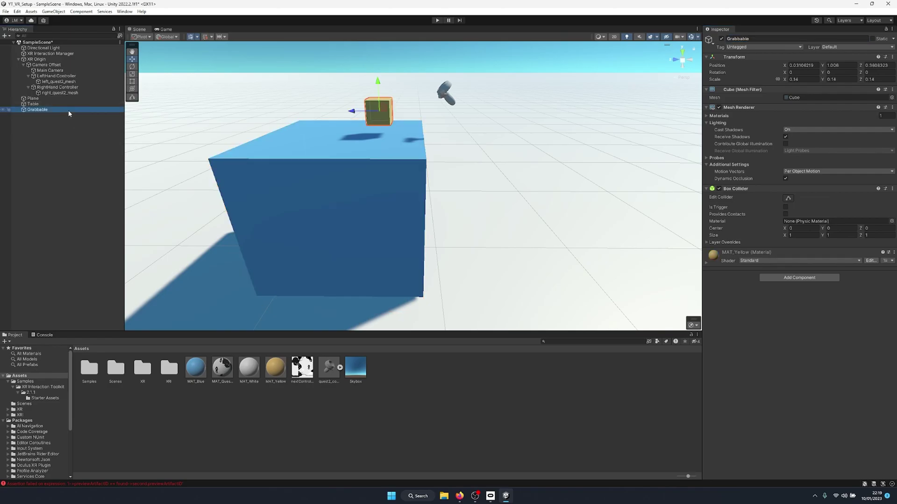
click(799, 277)
text(xrg)
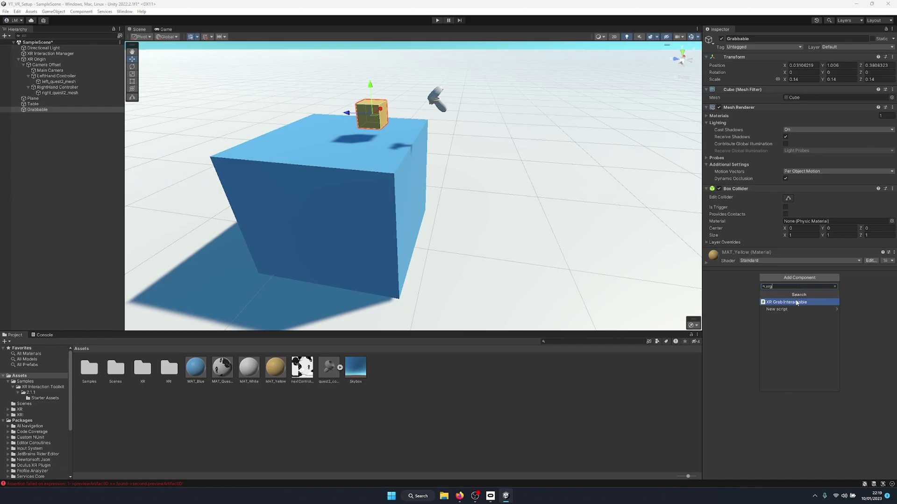
click(797, 303)
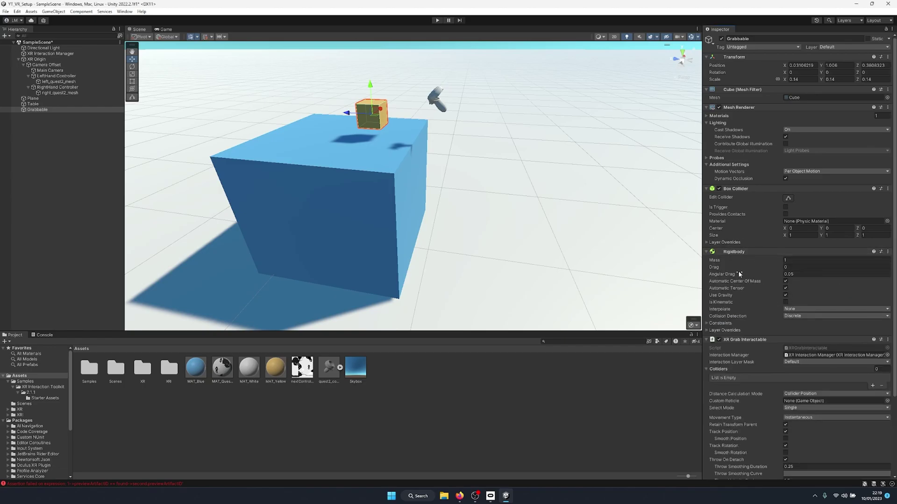
scroll(744, 252, down, 3)
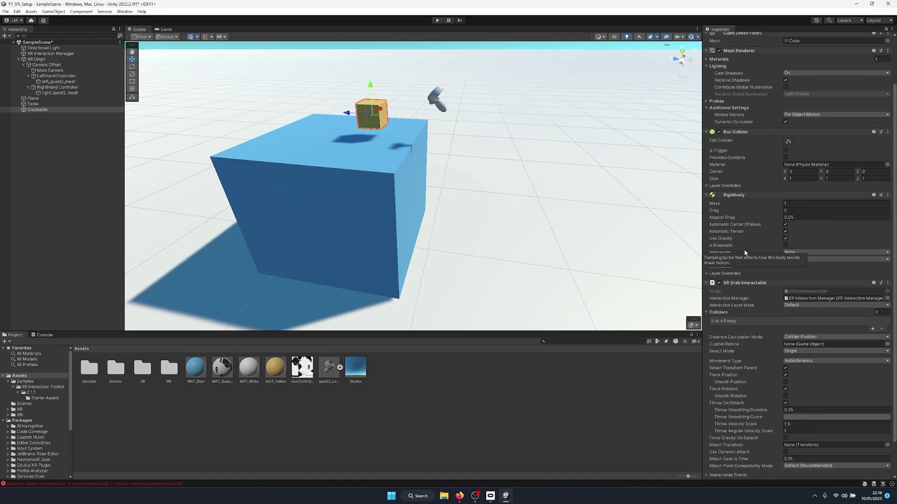
Move the Grabbable cube closer to the tabletop, to about Y 0.958 and Z 0.325.
click(469, 123)
alt+drag(470, 123, 414, 110)
click(370, 106)
drag(365, 80, 441, 156)
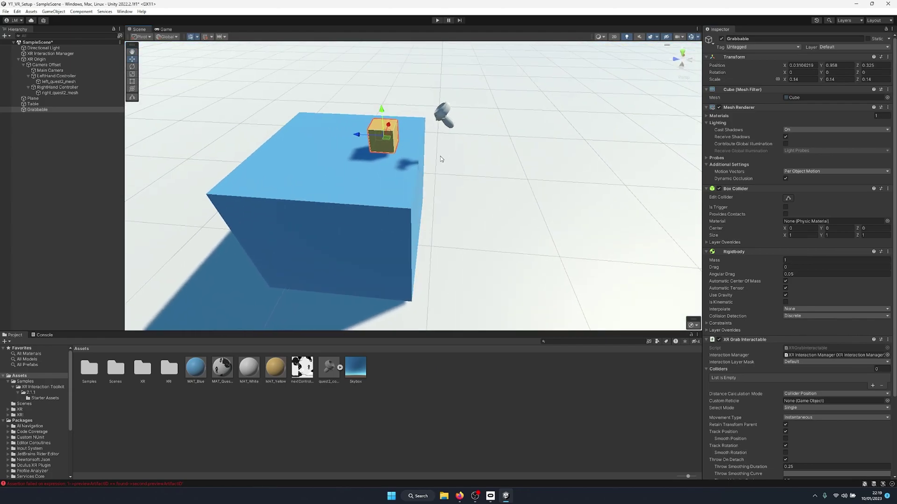
Run the scene in play mode to test grabbing the cube, and stop it.
scroll(734, 254, down, 3)
click(436, 20)
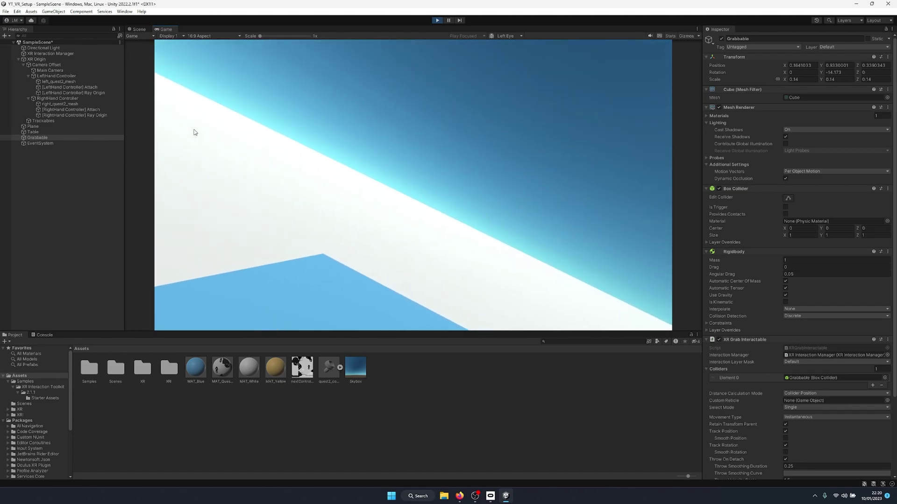
click(437, 20)
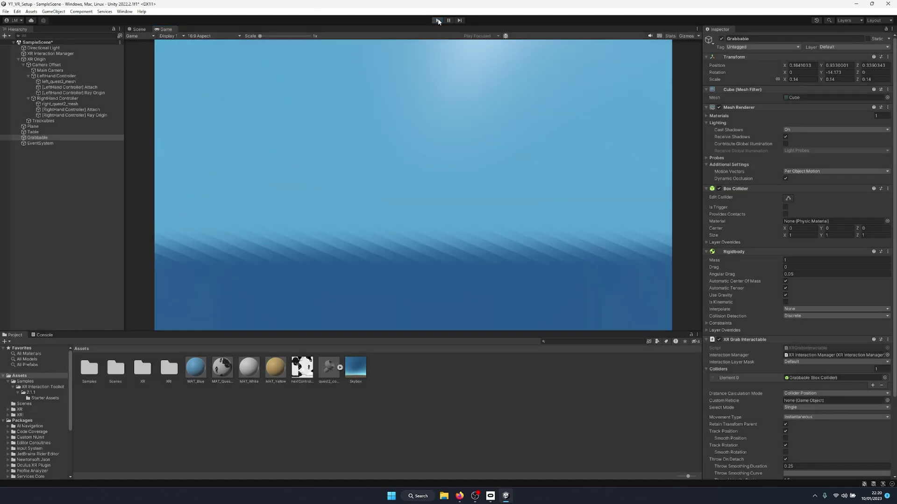
Examine the Grabbable cube above the table and its Rigidbody and XR Grab Interactable settings.
right_drag(503, 177, 374, 156)
key(w)
scroll(830, 381, down, 4)
key(d)
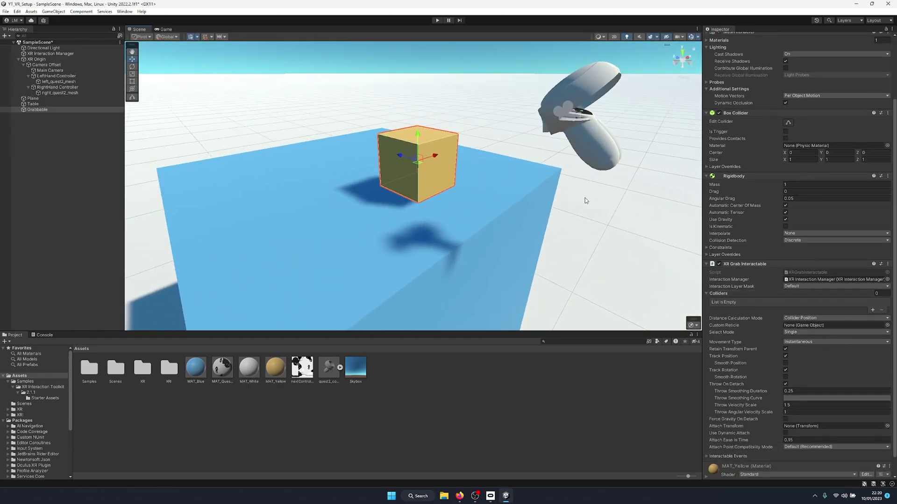
scroll(786, 282, down, 1)
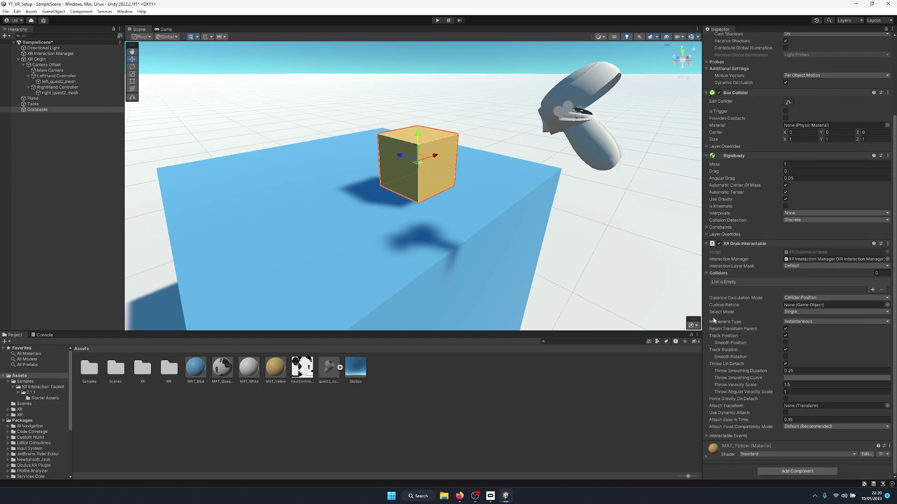
right_drag(535, 199, 535, 191)
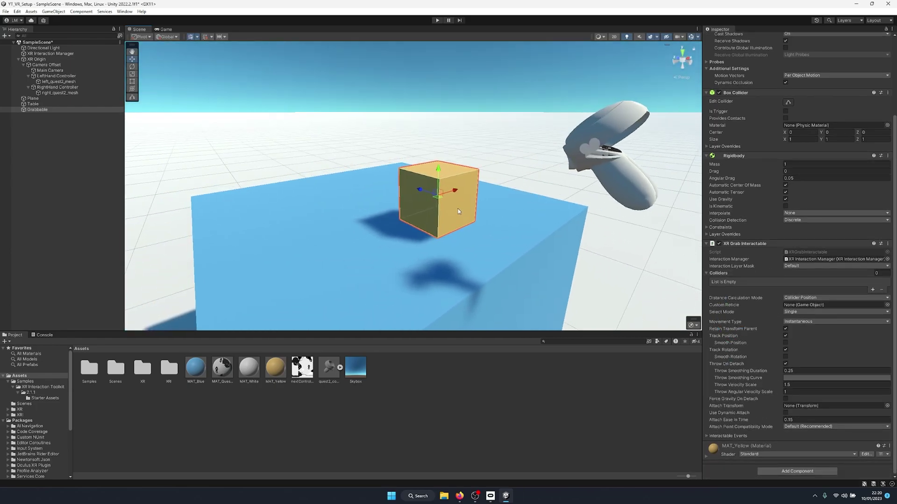
middle_drag(505, 234, 466, 213)
alt+drag(395, 190, 414, 198)
middle_drag(507, 219, 468, 211)
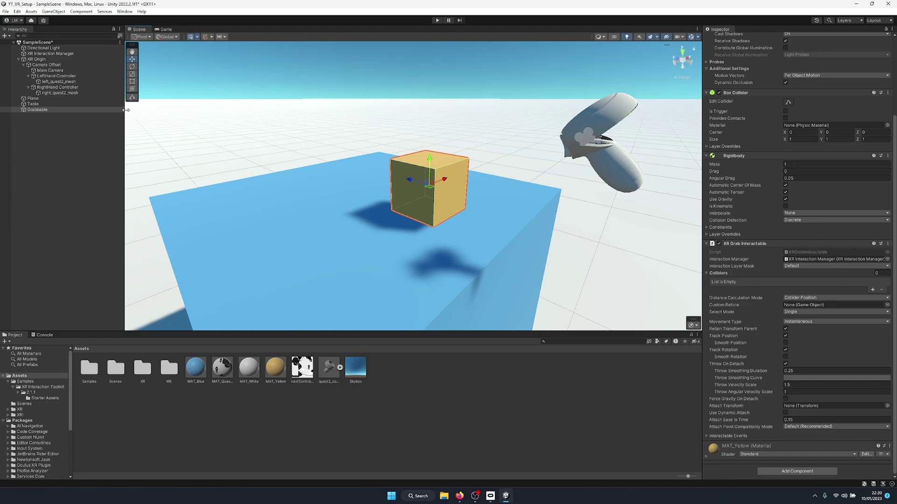
Inspect the LeftHand Controller's XR Ray Interactor and the Movement Type options of Grabbable's XR Grab Interactable.
click(56, 76)
scroll(851, 217, down, 2)
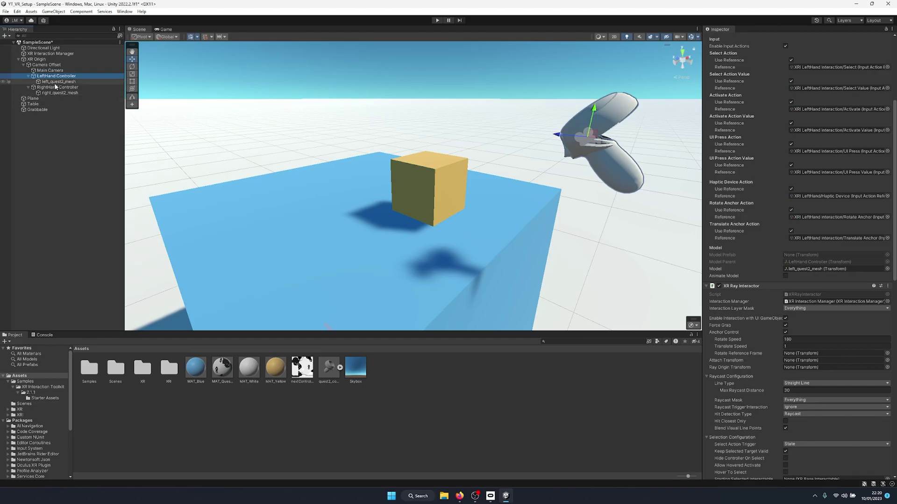
click(51, 108)
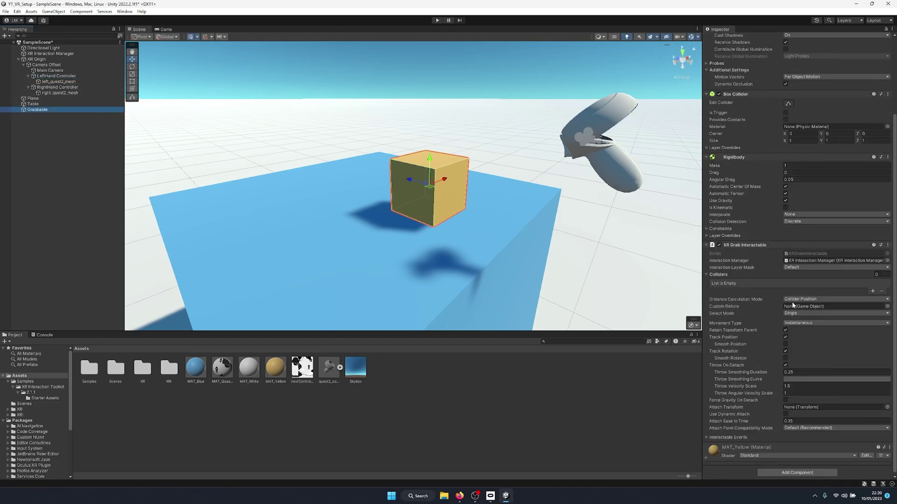
middle_drag(521, 169, 464, 169)
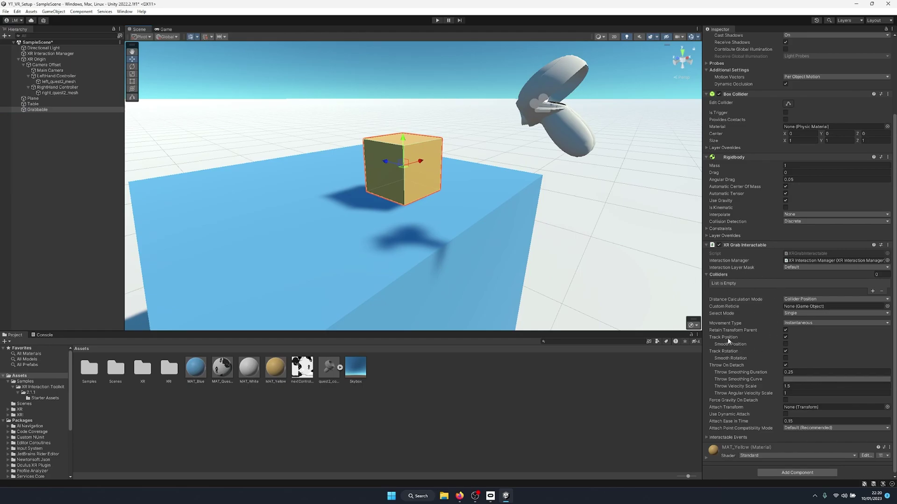
click(799, 323)
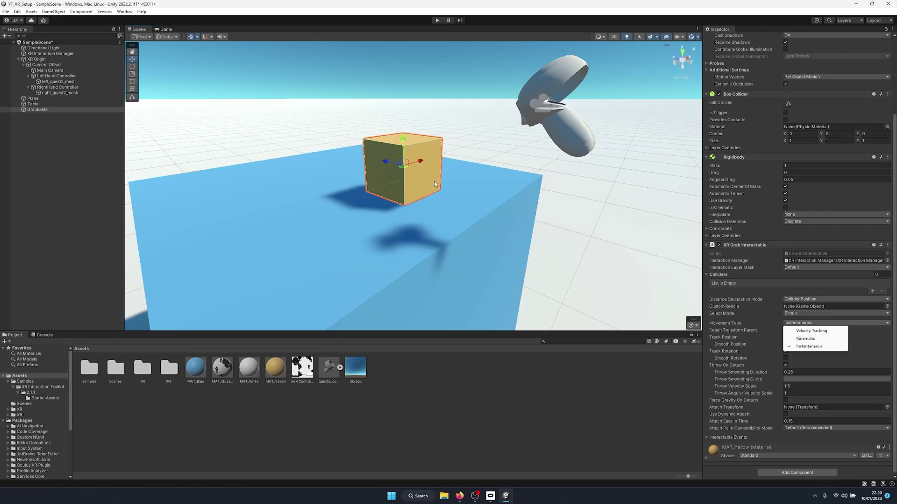
Test the cube in play mode with the Instantaneous movement type, and stop the run.
right_drag(434, 182, 455, 185)
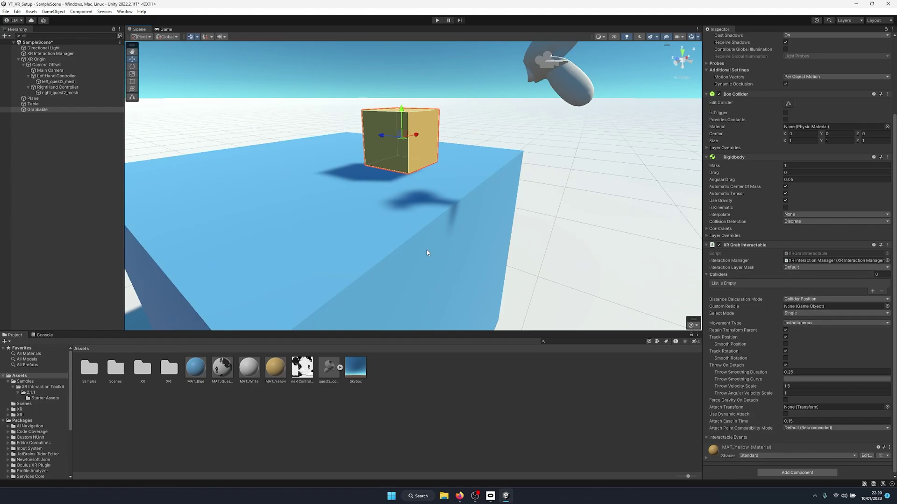
middle_drag(535, 109, 526, 120)
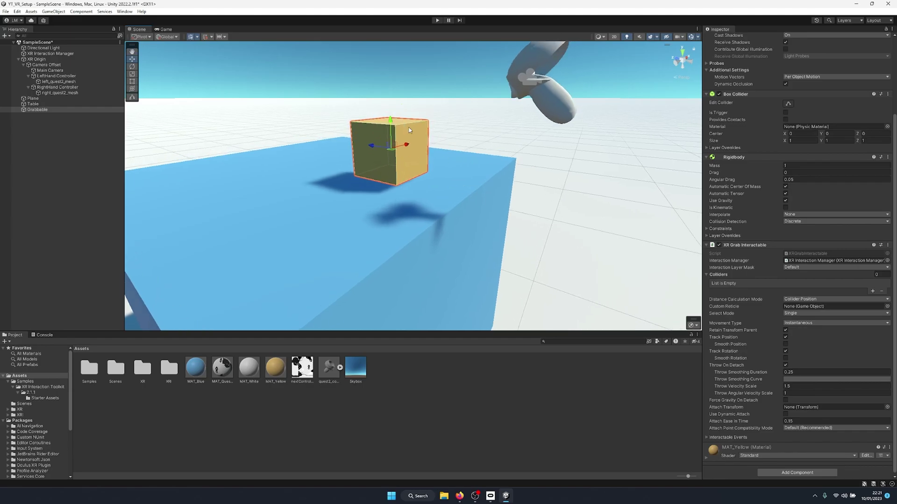
middle_drag(484, 196, 475, 180)
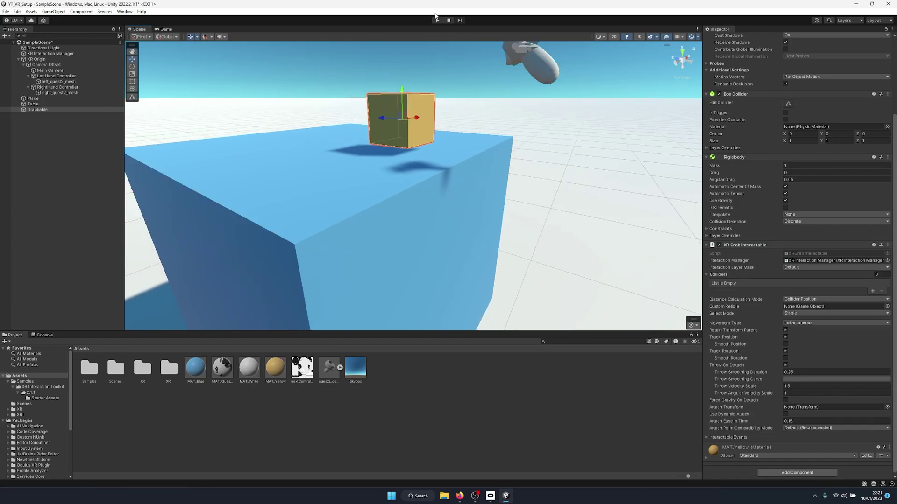
click(436, 19)
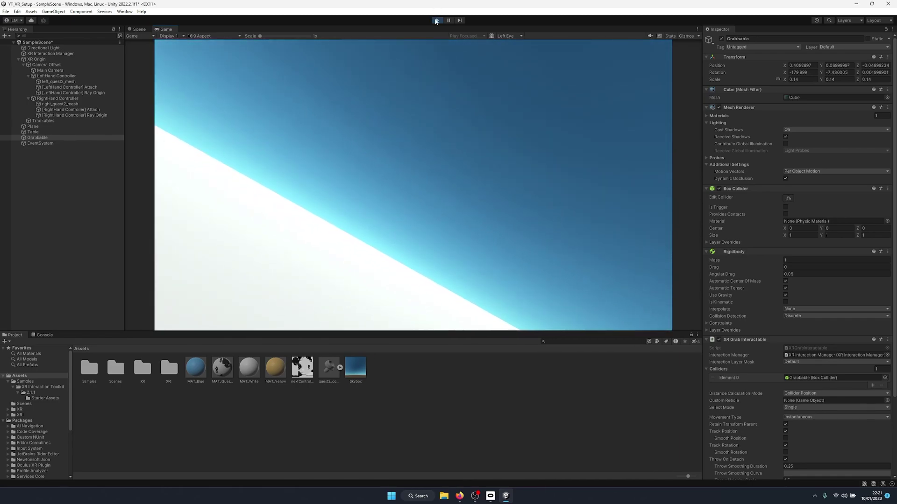
click(436, 20)
Set the Movement Type of Grabbable's XR Grab Interactable to Velocity Tracking.
scroll(365, 126, down, 5)
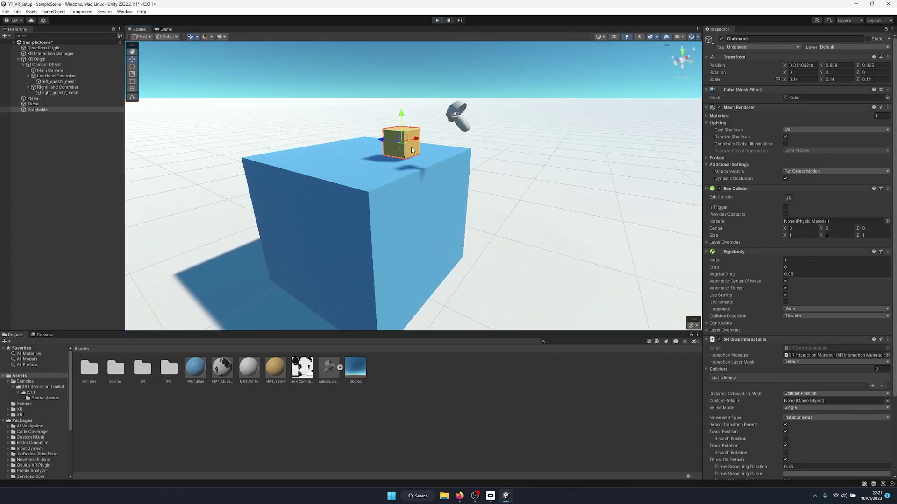
scroll(819, 271, down, 5)
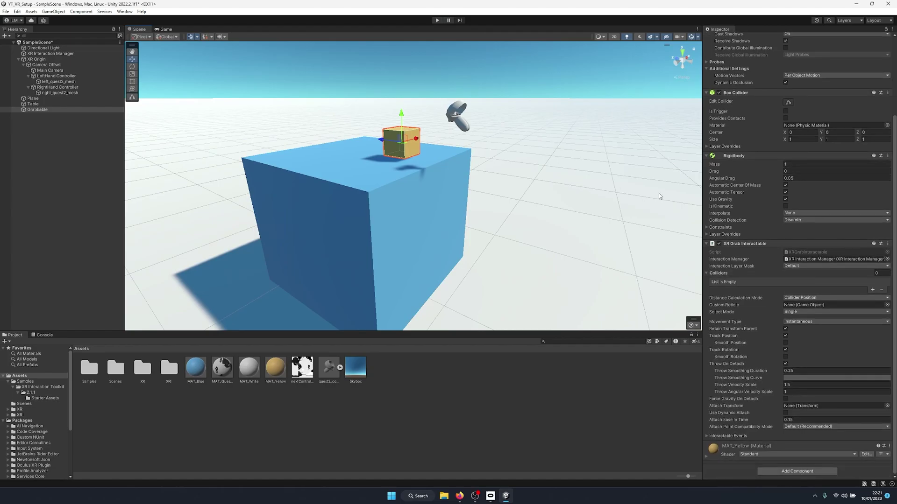
click(822, 321)
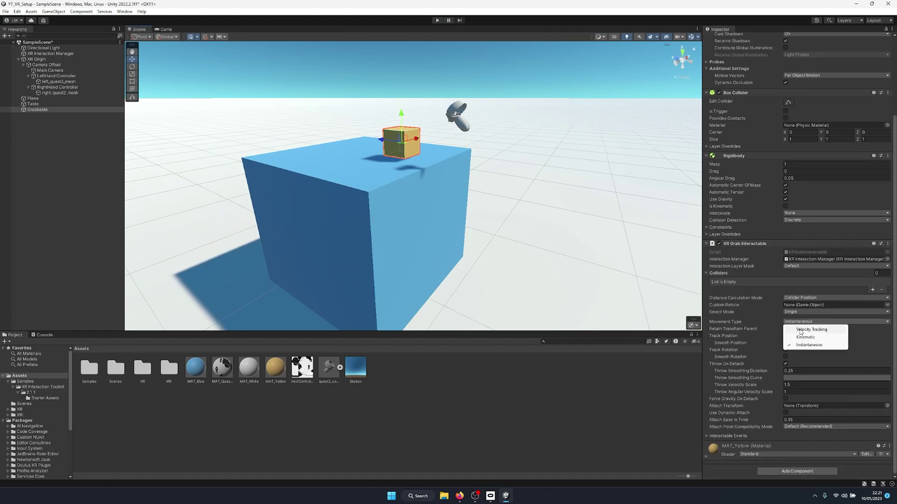
click(793, 327)
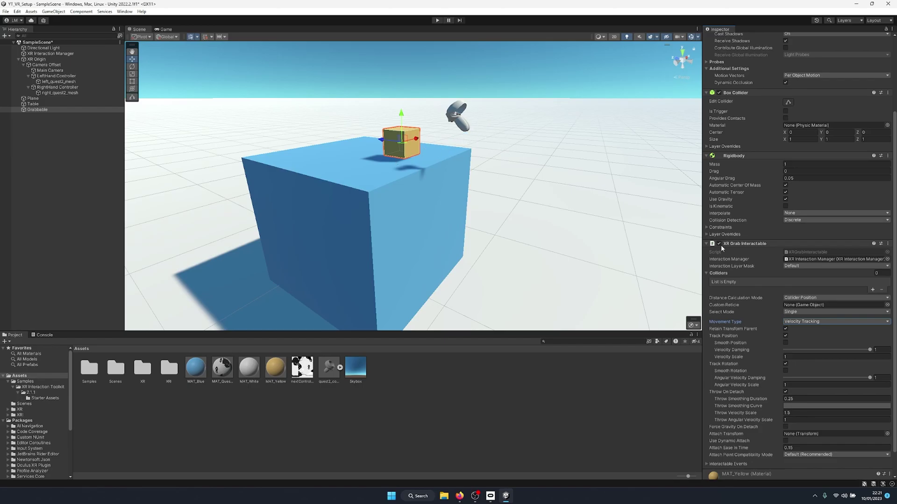
Test the Velocity Tracking grab in play mode, watching it in the Scene view, and stop the run.
alt+drag(426, 139, 426, 175)
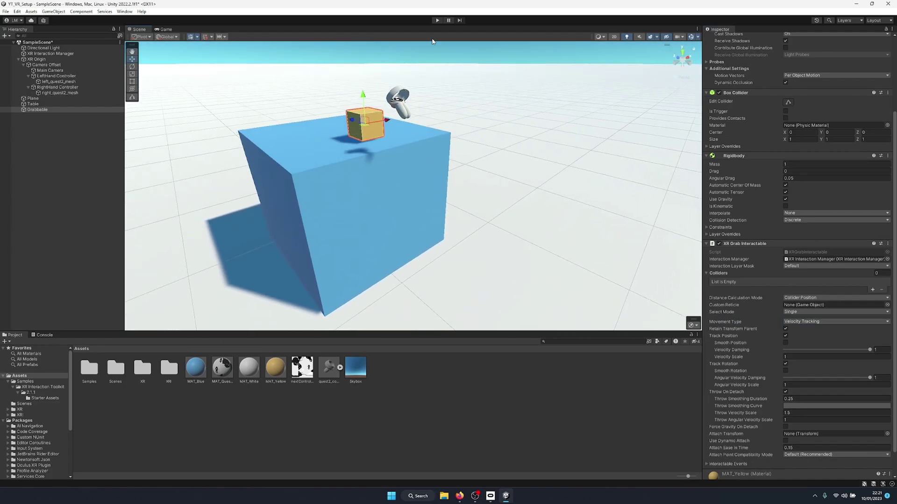
click(437, 21)
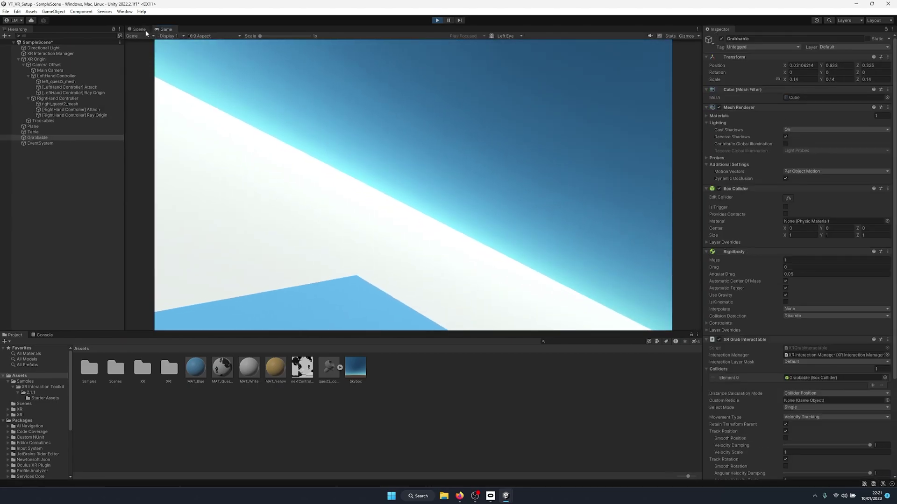
click(141, 30)
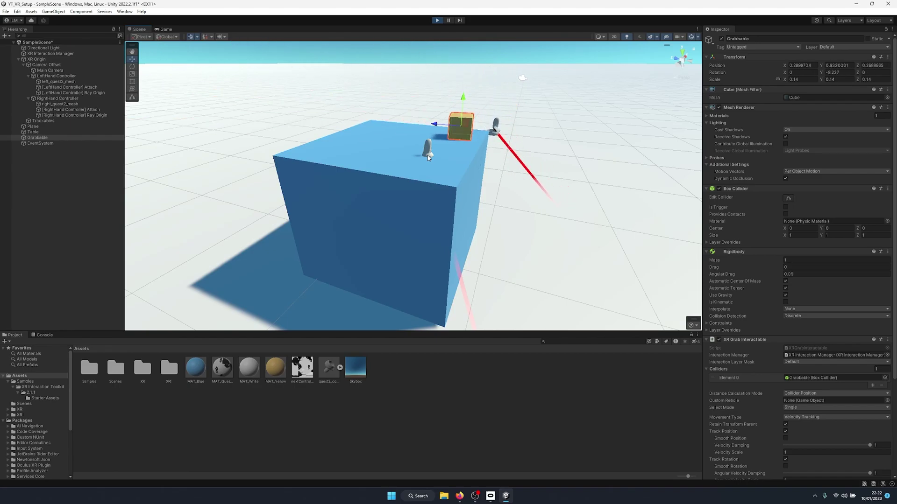
click(437, 21)
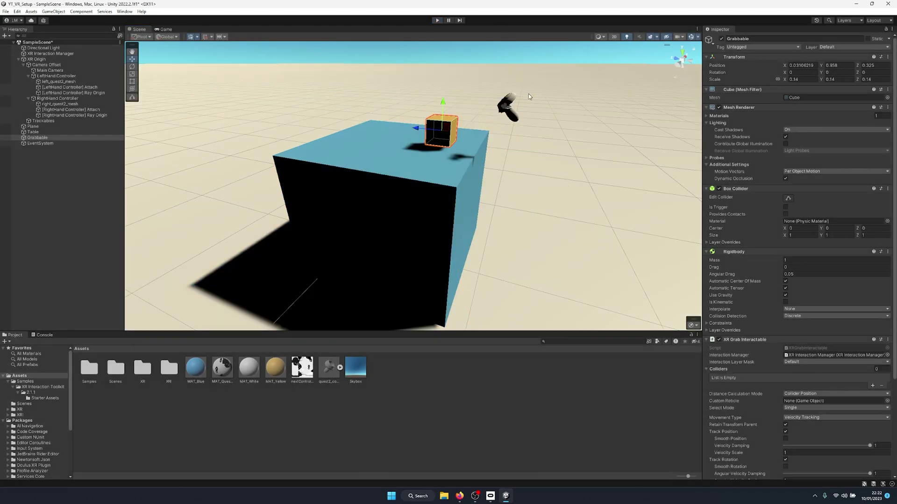
Remove the XR Ray Interactor component from the LeftHand Controller.
click(64, 76)
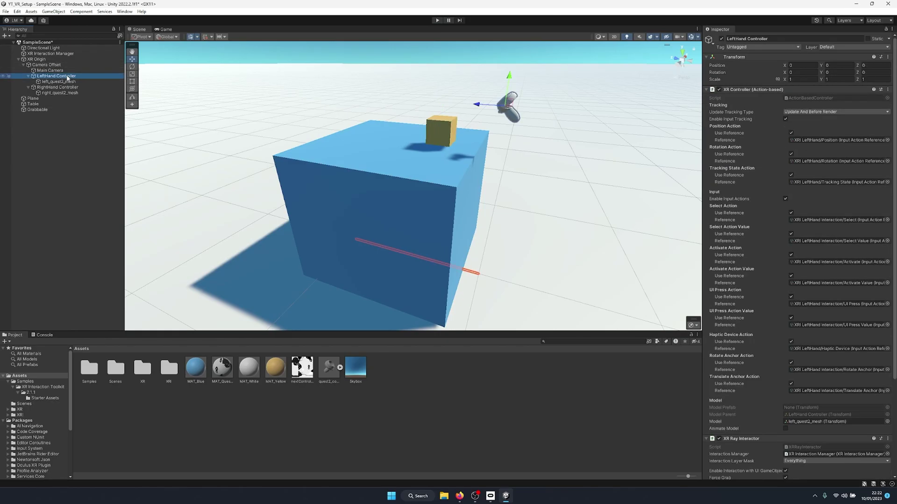
scroll(789, 182, down, 10)
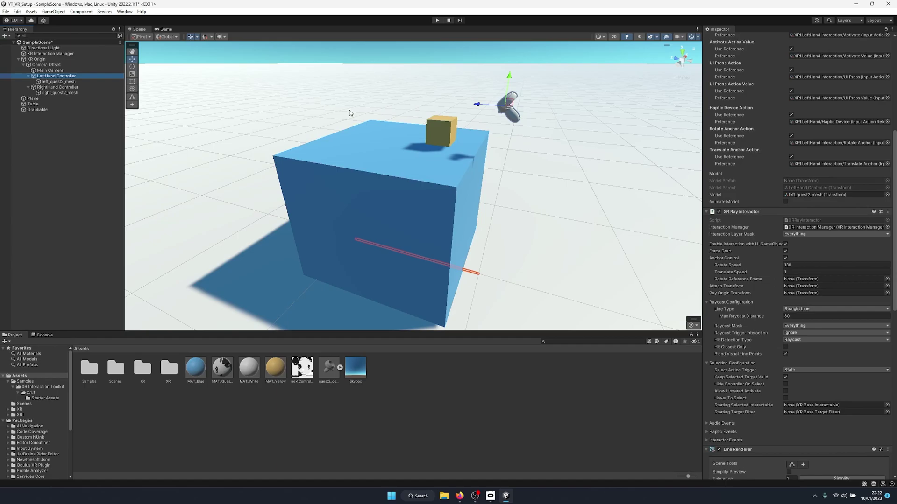
alt+drag(565, 126, 433, 142)
scroll(325, 143, up, 3)
middle_drag(325, 143, 371, 131)
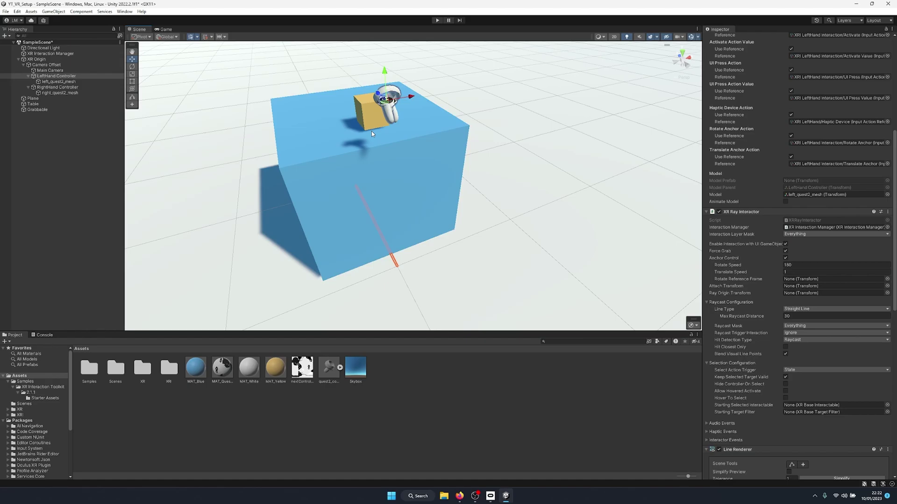
alt+drag(371, 157, 411, 183)
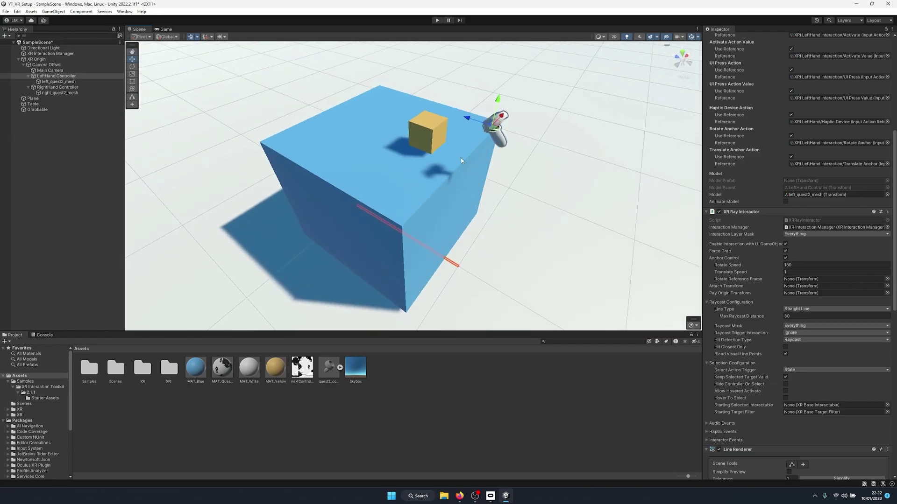
middle_drag(529, 142, 485, 155)
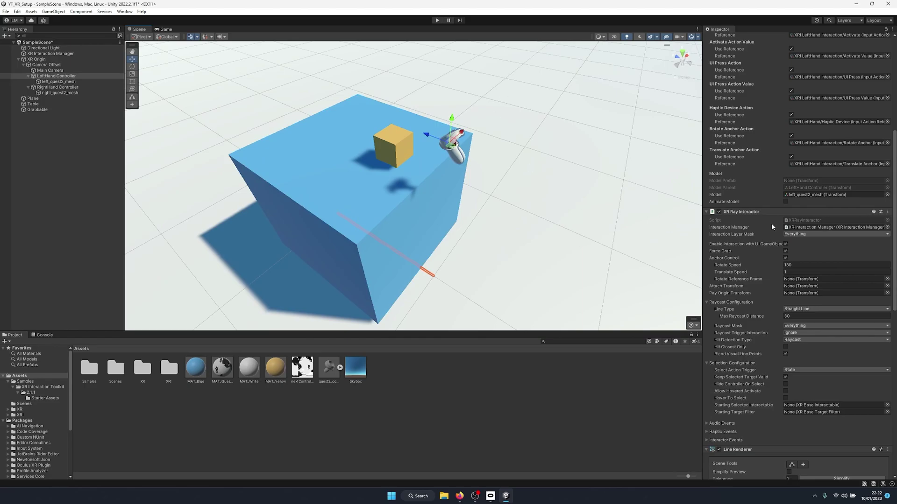
right_click(750, 212)
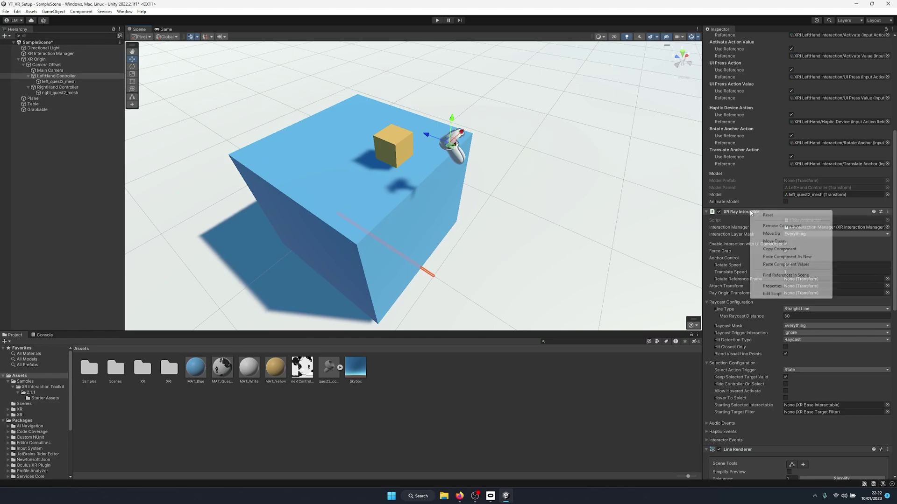
click(788, 226)
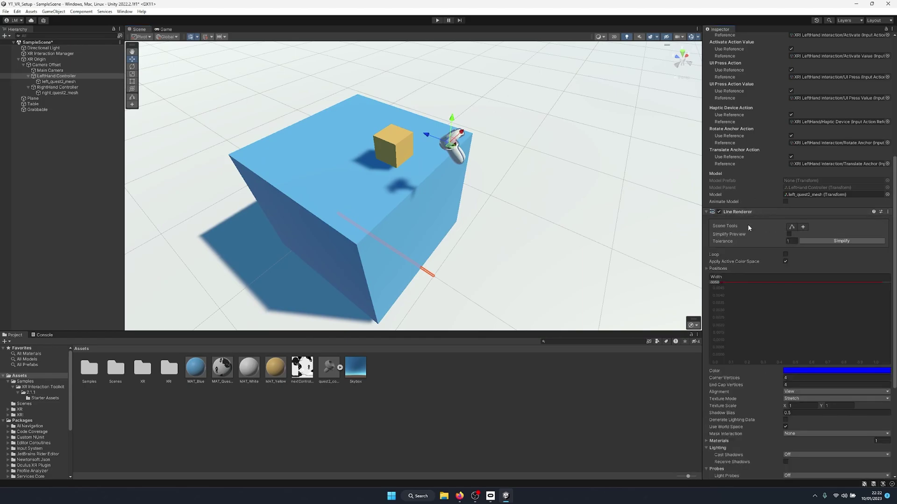
Try to remove the Line Renderer component from the LeftHand Controller.
scroll(753, 232, down, 6)
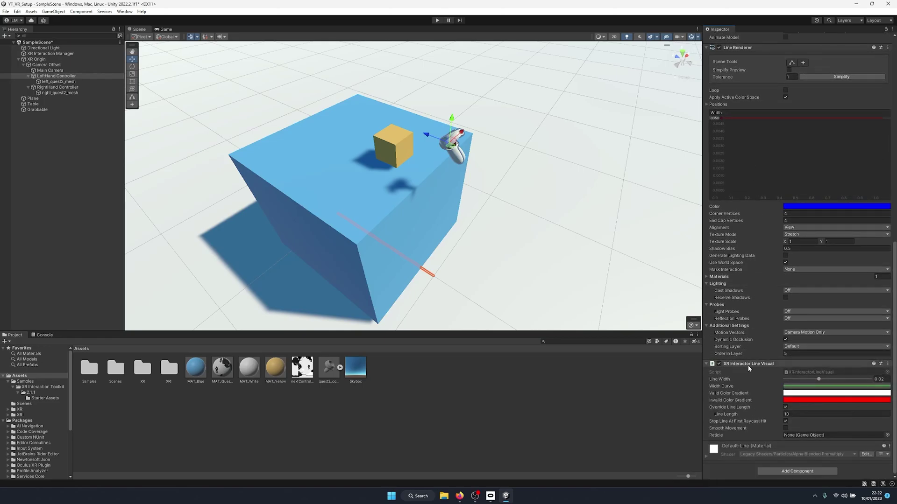
scroll(748, 234, up, 2)
right_click(737, 87)
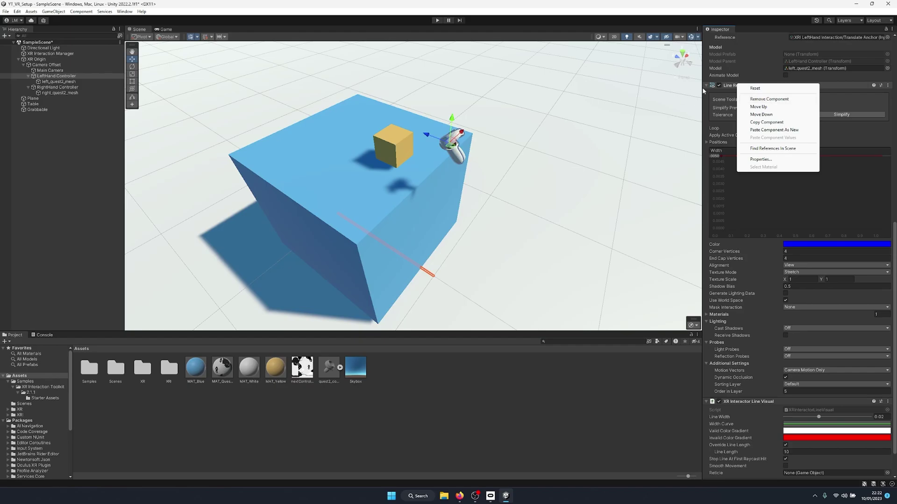
click(767, 99)
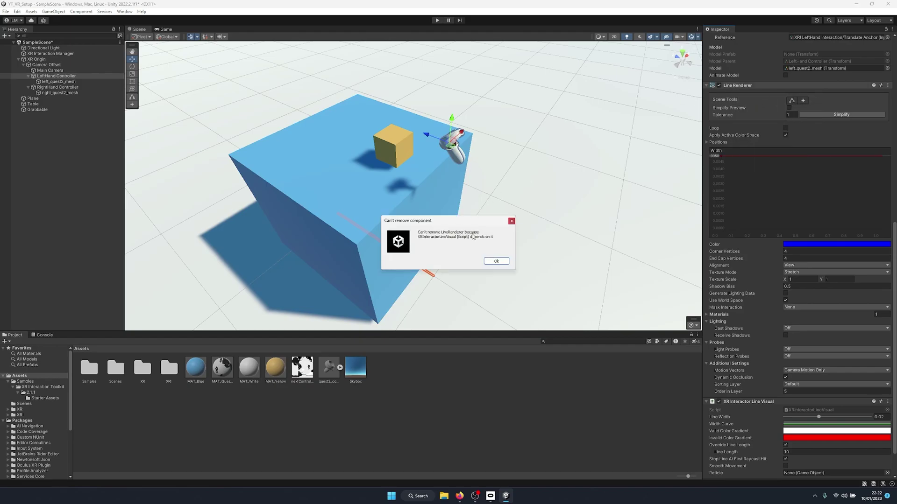
click(495, 261)
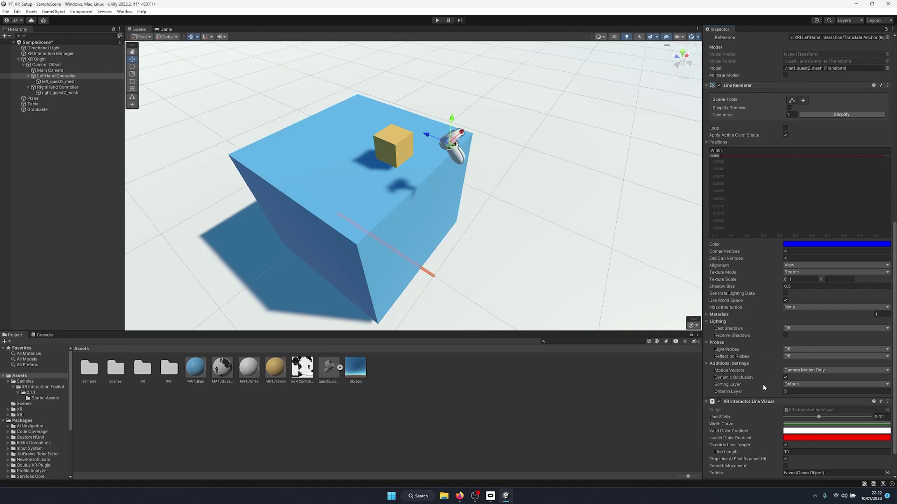
Remove the XR Interactor Line Visual component and then the Line Renderer from the LeftHand Controller.
right_click(758, 402)
click(804, 331)
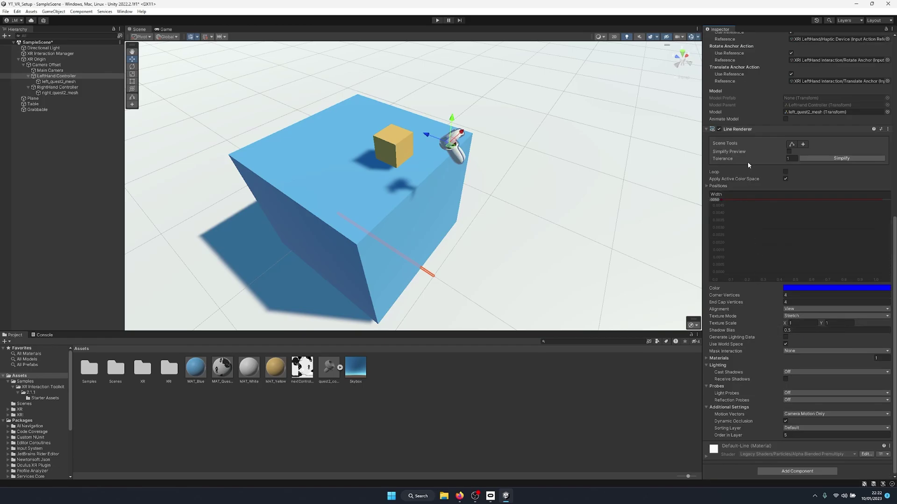
right_click(742, 129)
click(770, 144)
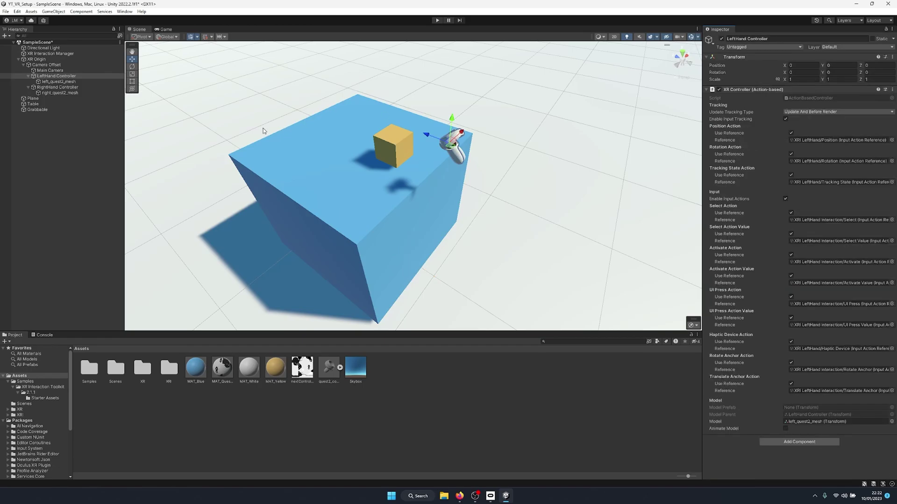
Remove the XR Ray Interactor component from the RightHand Controller.
click(57, 87)
scroll(755, 242, down, 5)
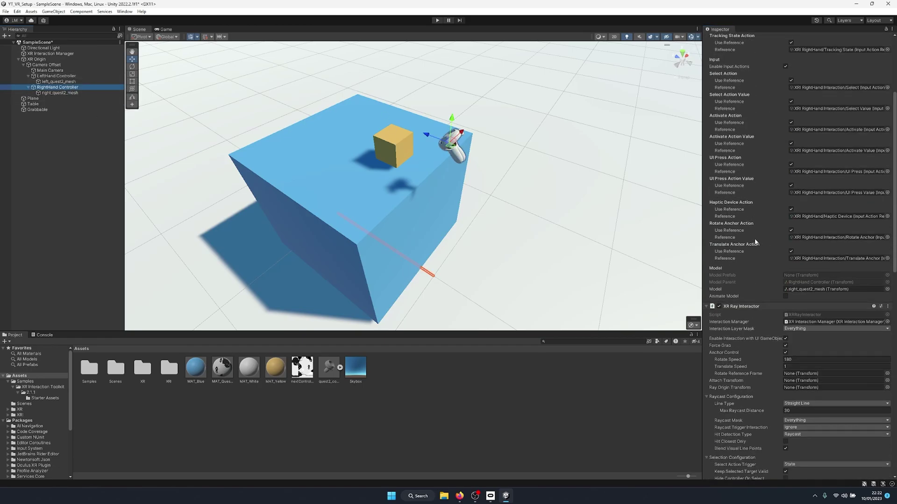
right_click(745, 307)
click(794, 330)
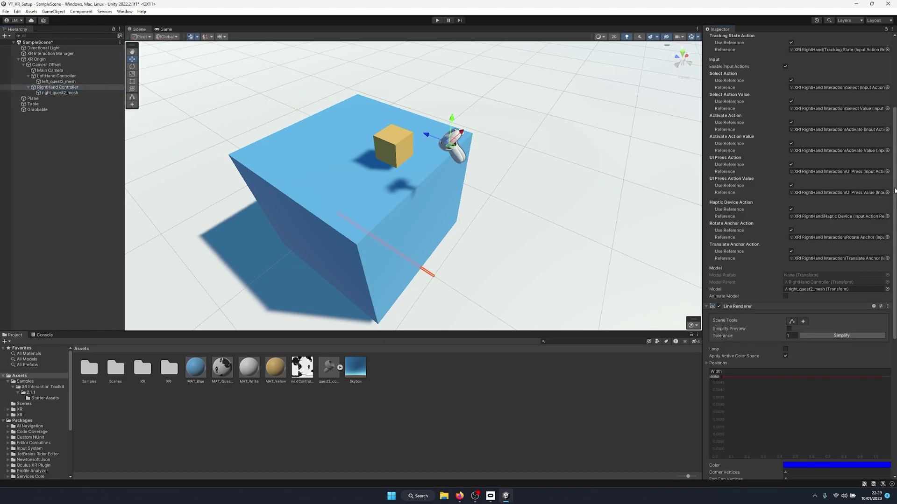
Remove the XR Interactor Line Visual and Line Renderer components from the RightHand Controller.
drag(894, 190, 887, 348)
right_click(740, 363)
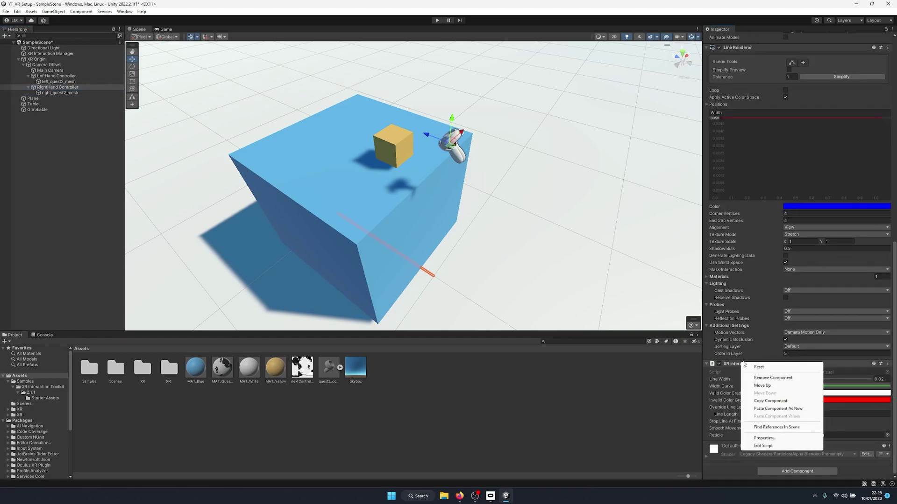
click(765, 383)
right_click(750, 137)
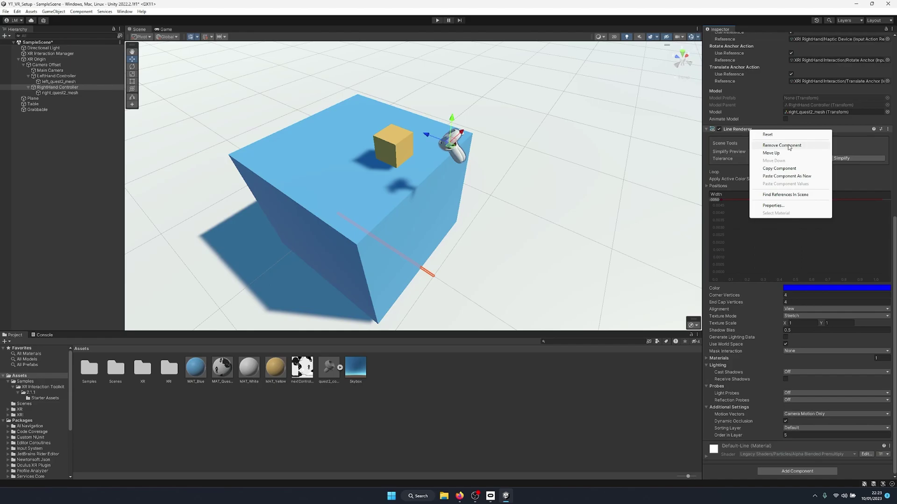
click(789, 145)
Add an XR Direct Interactor (Action-based) object as a child of the LeftHand Controller, keeping its default name.
alt+drag(336, 220, 385, 179)
middle_drag(364, 100, 351, 163)
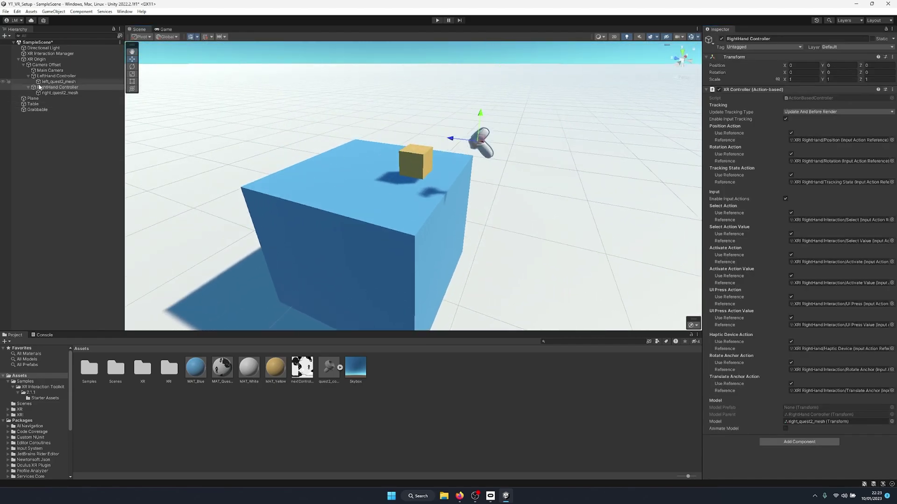
click(68, 76)
right_click(68, 77)
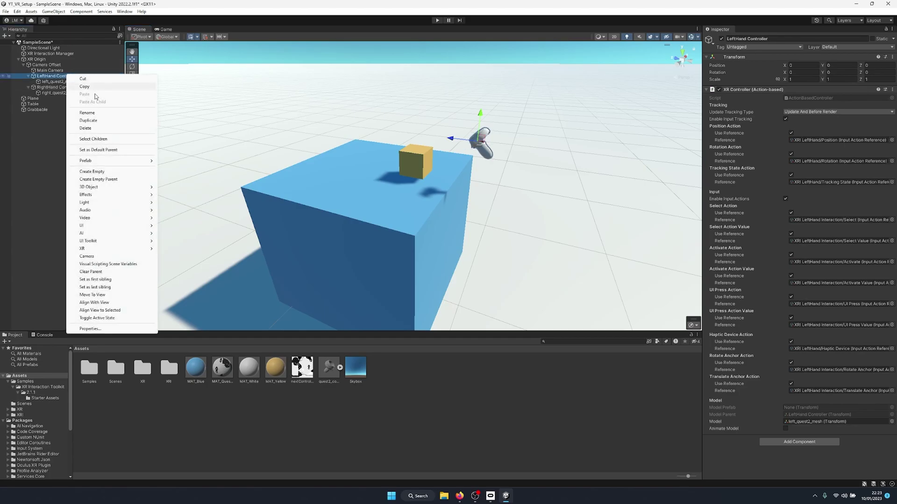
mouse_move(107, 248)
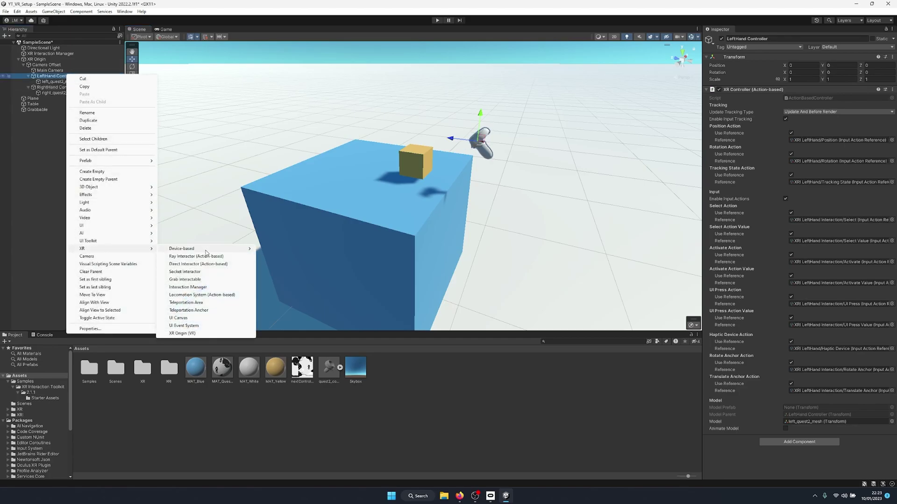
click(206, 264)
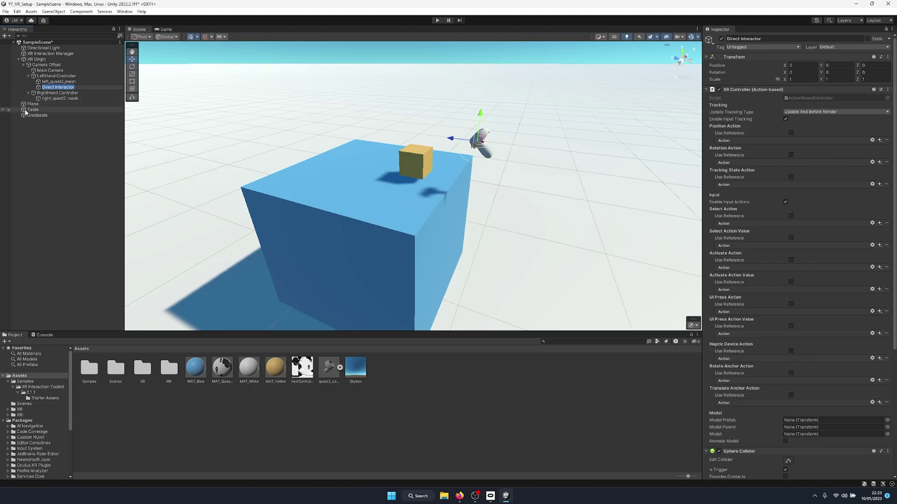
click(85, 176)
click(74, 87)
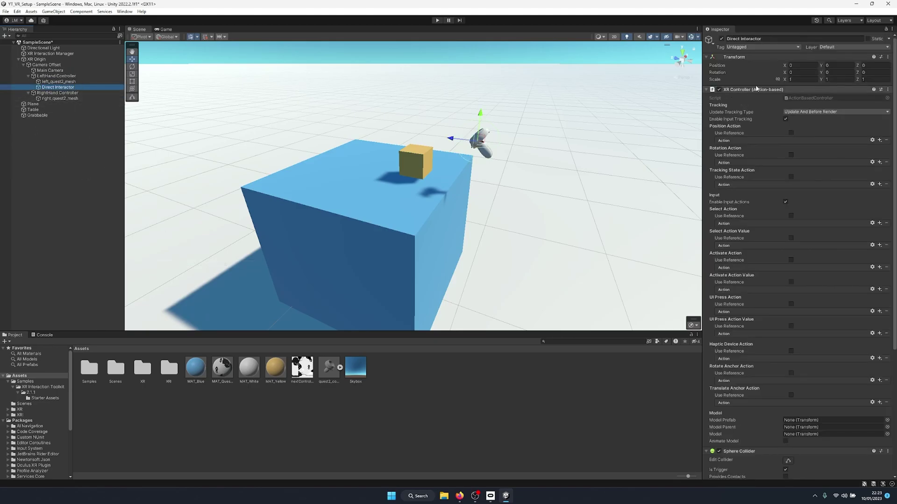
Remove the XR Controller (Action-based) component from the Direct Interactor under the LeftHand Controller.
click(62, 77)
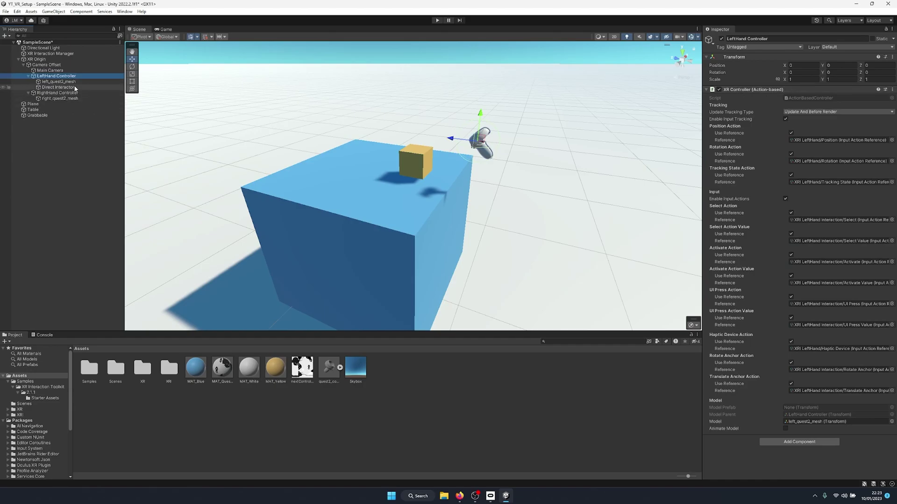
click(58, 88)
right_click(755, 89)
click(787, 107)
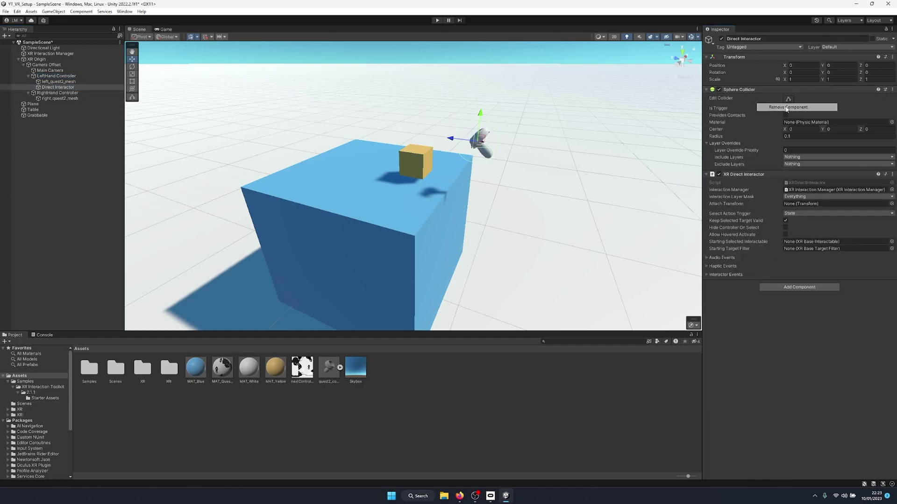
click(785, 108)
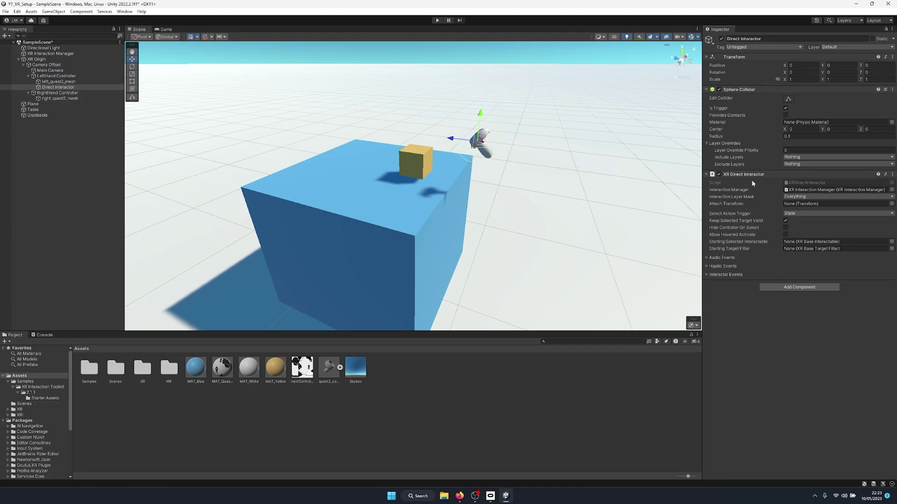
Examine the Direct Interactor's sphere collider around the controller model from several angles in the scene.
middle_drag(565, 150, 462, 220)
alt+drag(462, 187, 295, 201)
middle_drag(294, 202, 392, 181)
scroll(351, 198, up, 4)
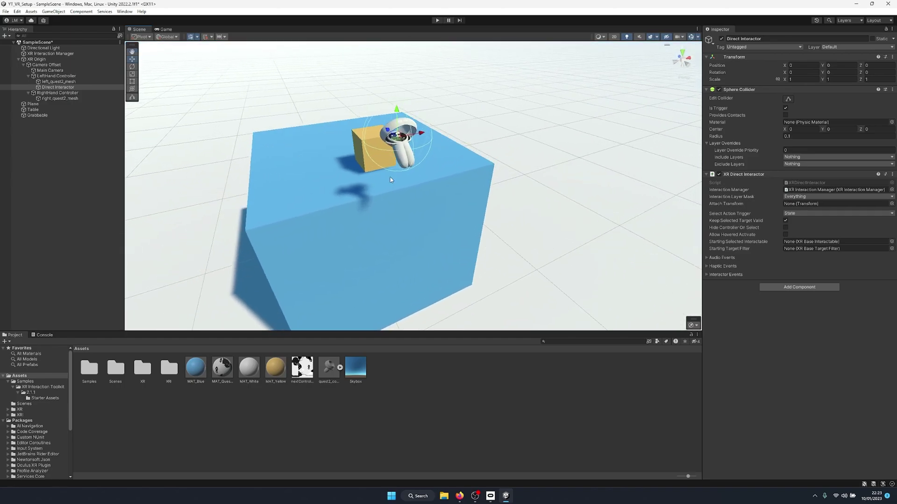
scroll(392, 181, up, 3)
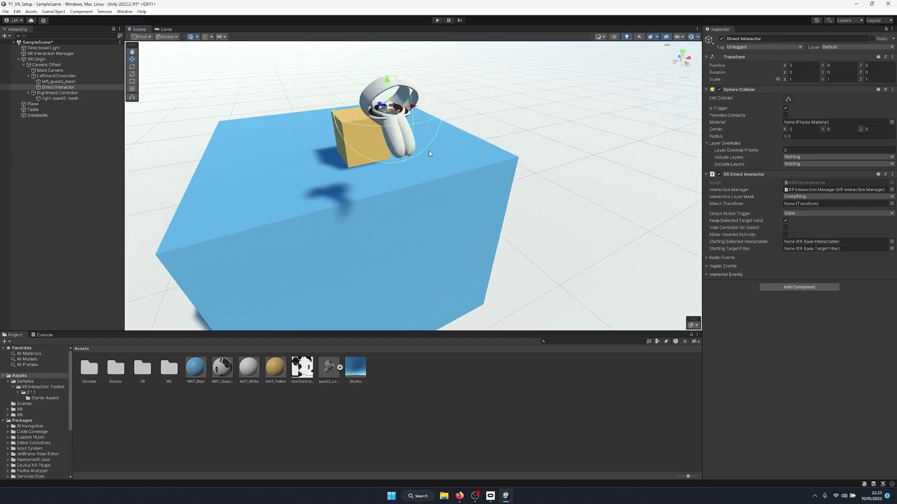
alt+drag(428, 170, 410, 131)
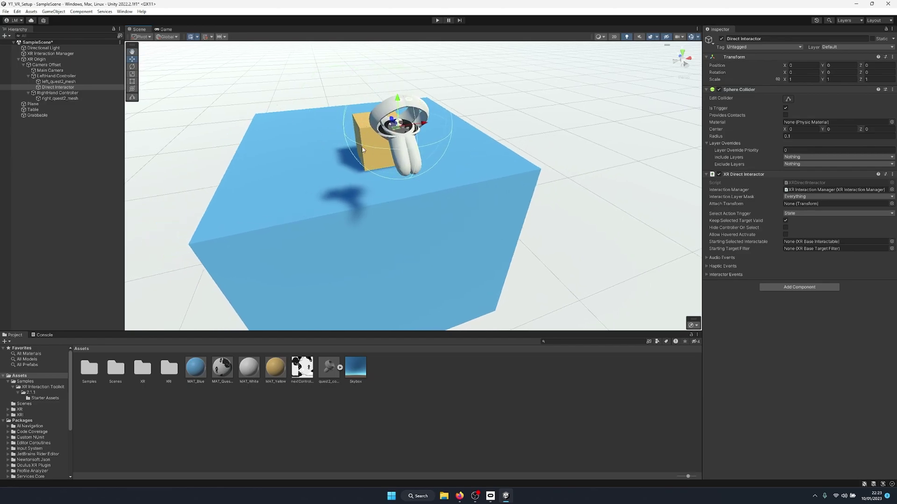
alt+drag(304, 126, 405, 145)
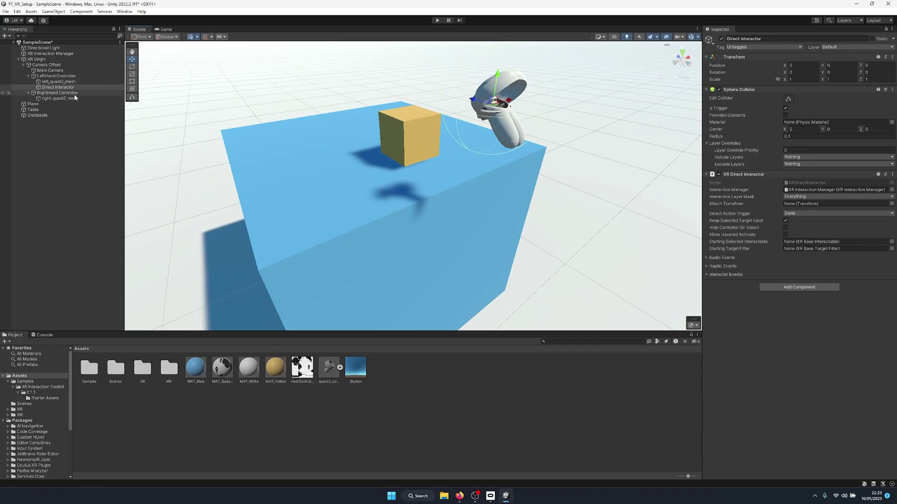
Duplicate the Direct Interactor, parent the copy to the RightHand Controller and rename it Direct Interactor.
click(70, 87)
key(ctrl+d)
drag(80, 96, 76, 99)
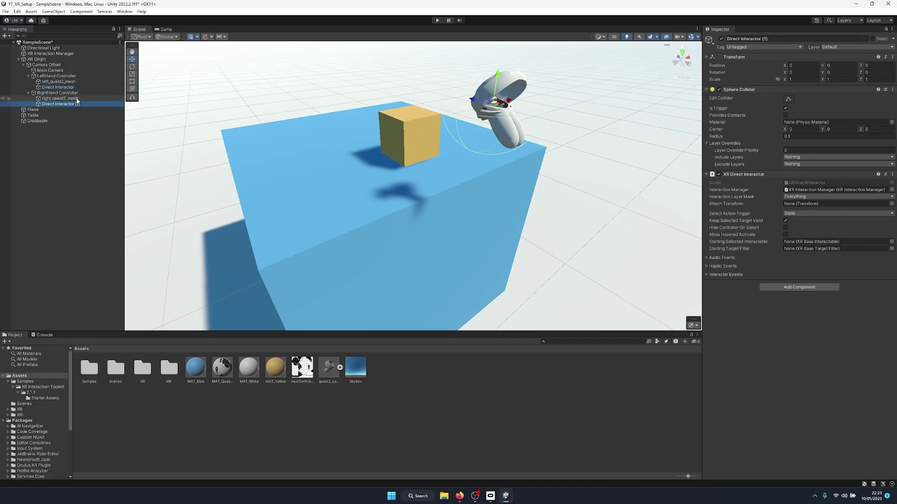
click(776, 39)
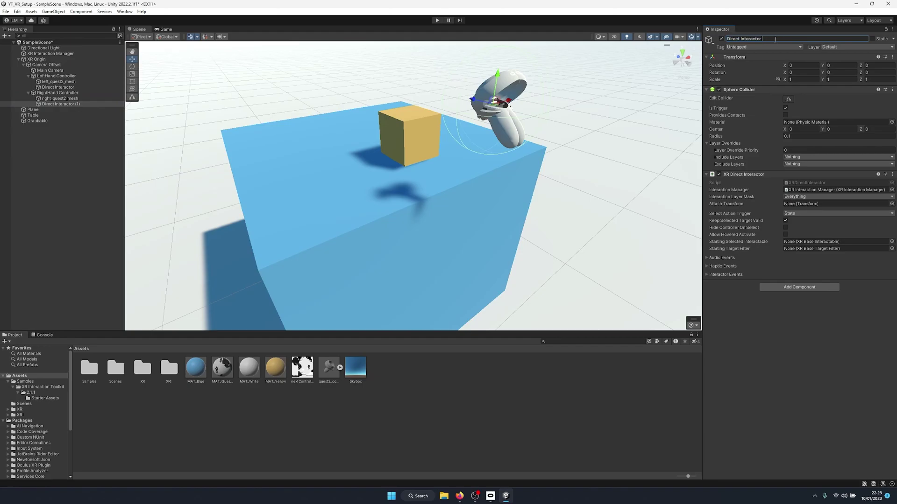
click(791, 377)
Enable Hide Controller On Select on the XR Direct Interactor of both Direct Interactor objects.
ctrl+click(80, 86)
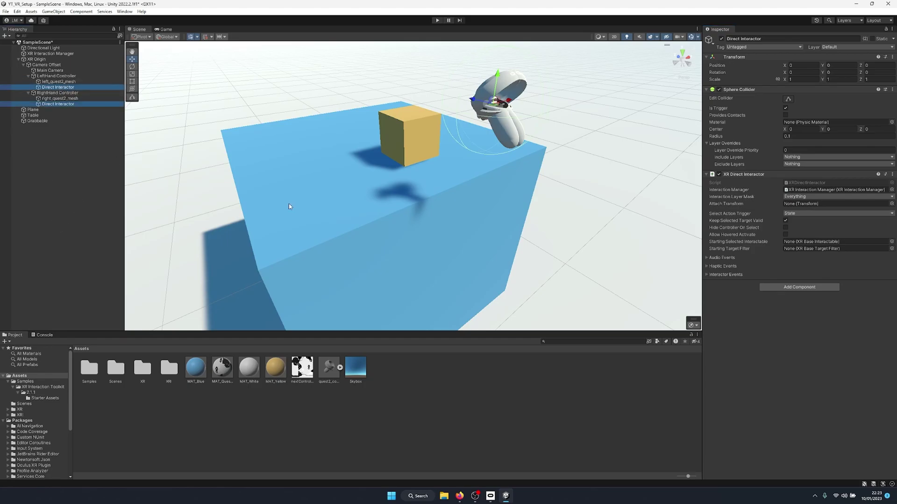
click(785, 228)
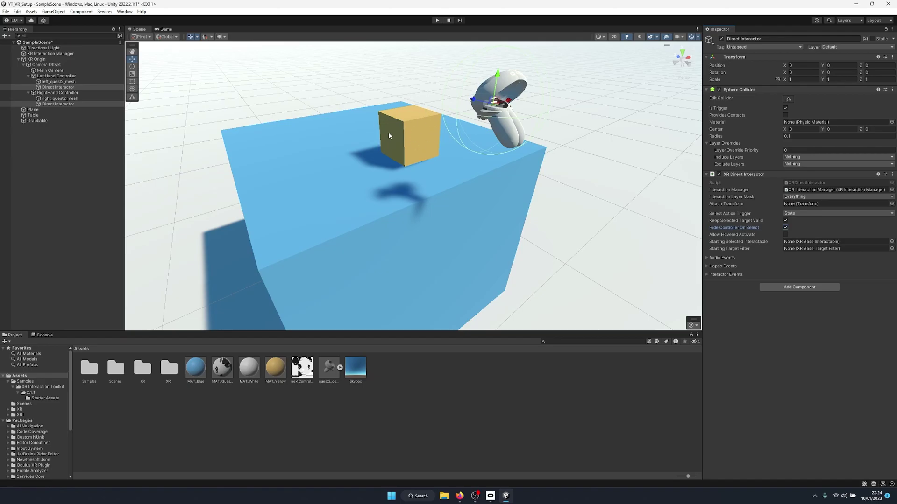
Check the Model reference in the XR Controller component of the LeftHand and RightHand Controllers against their mesh children.
click(68, 76)
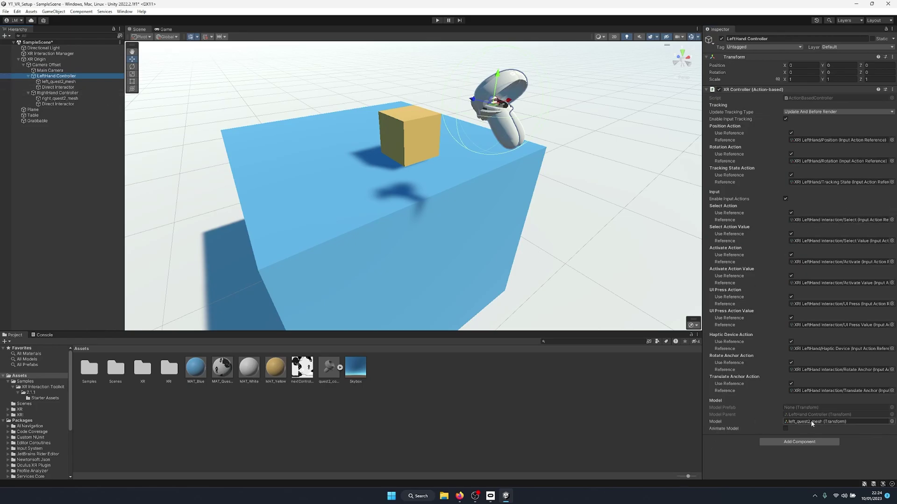
click(60, 82)
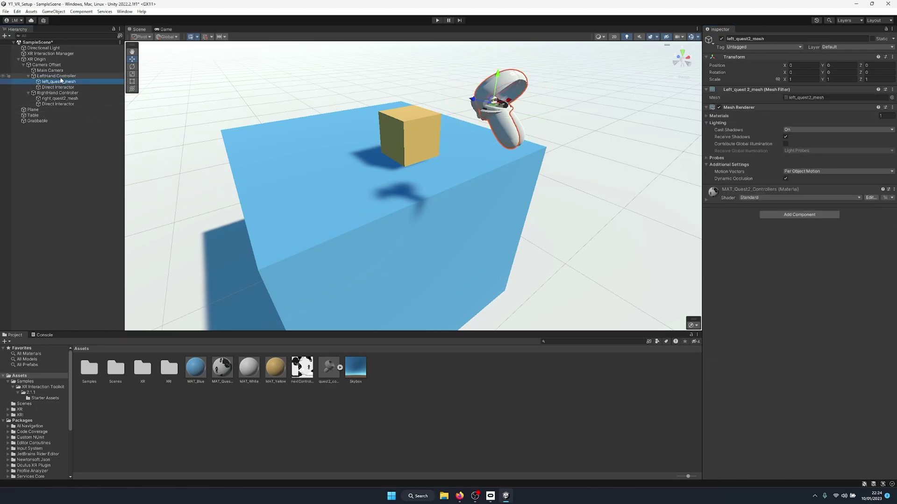
click(60, 76)
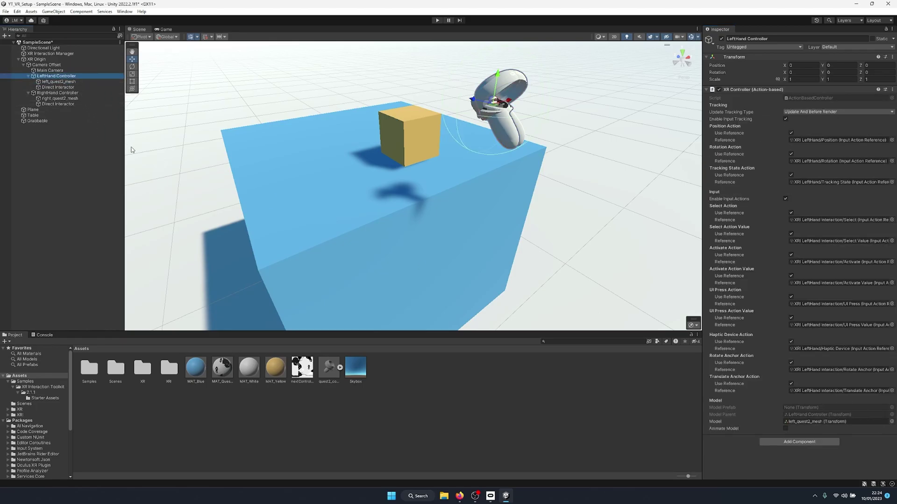
drag(60, 77, 158, 106)
drag(847, 415, 828, 419)
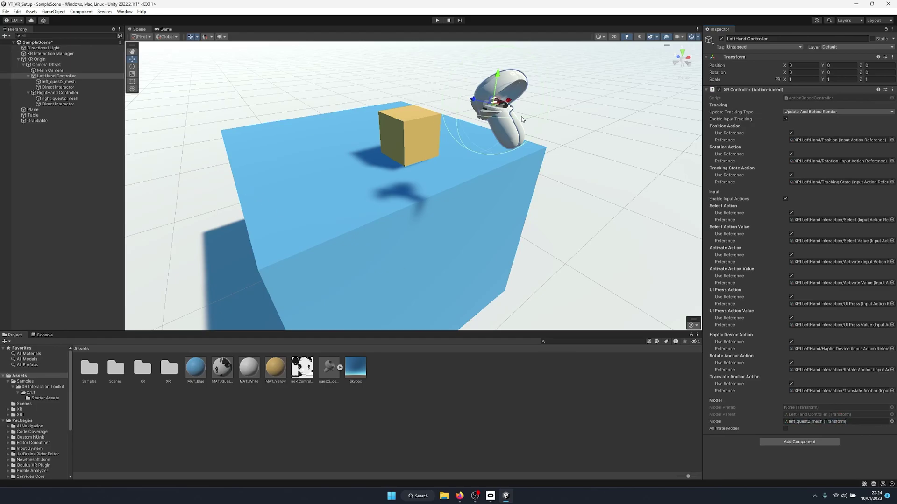
click(76, 93)
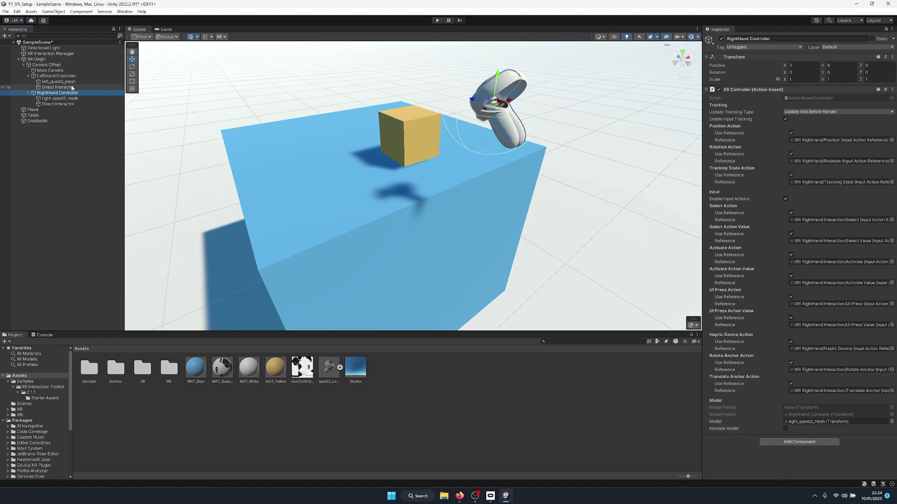
click(838, 422)
drag(838, 422, 839, 422)
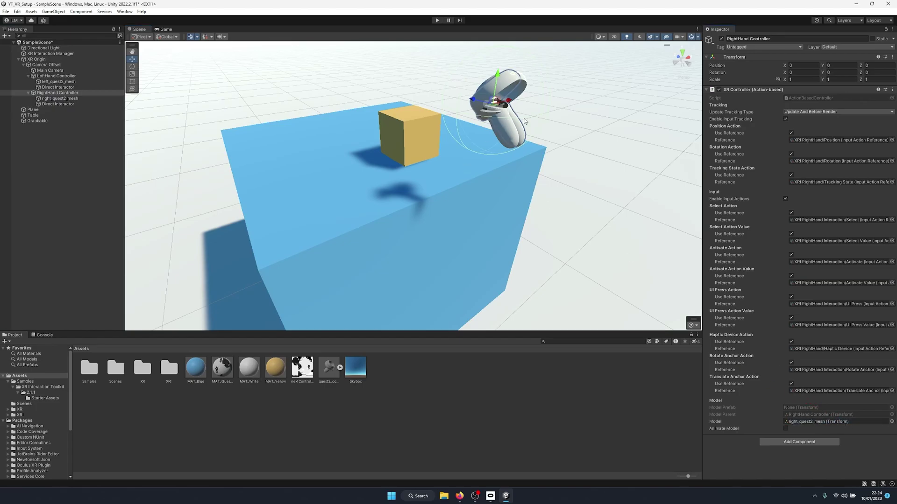
Play-test the scene and watch the controllers and cube interact in the Scene view, ending with play mode stopped.
alt+drag(570, 138, 470, 141)
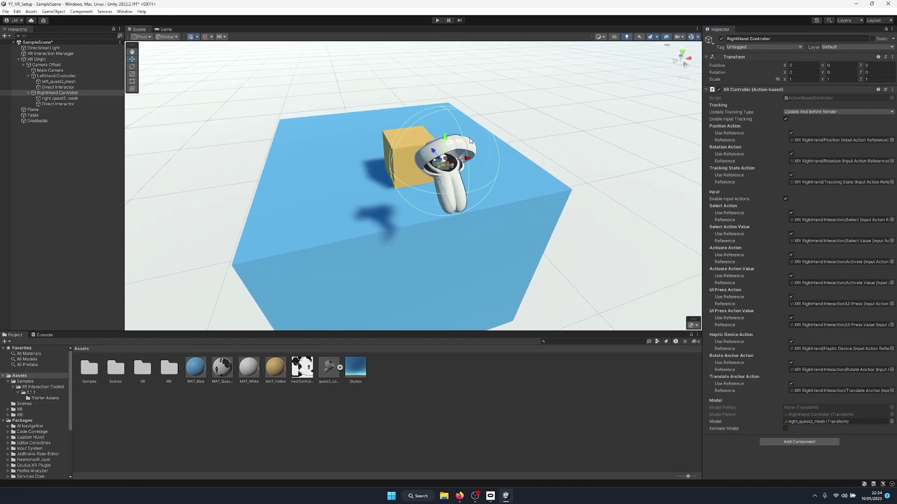
click(437, 20)
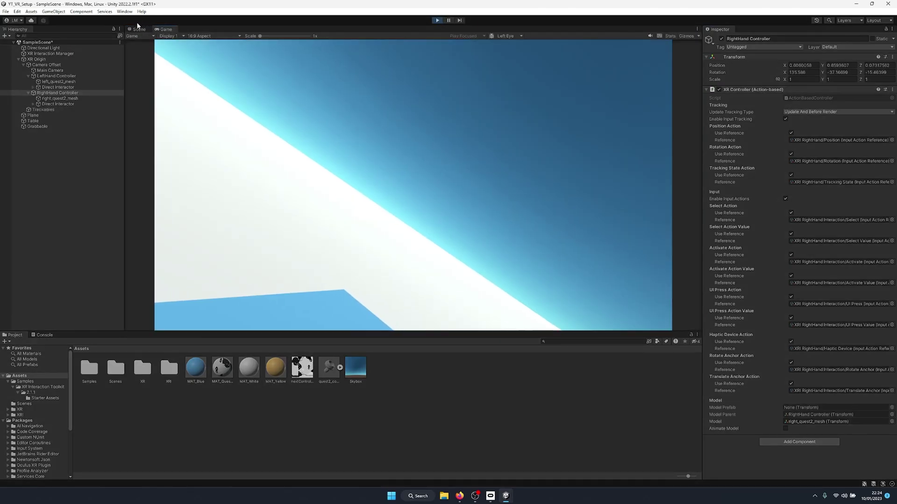
click(139, 29)
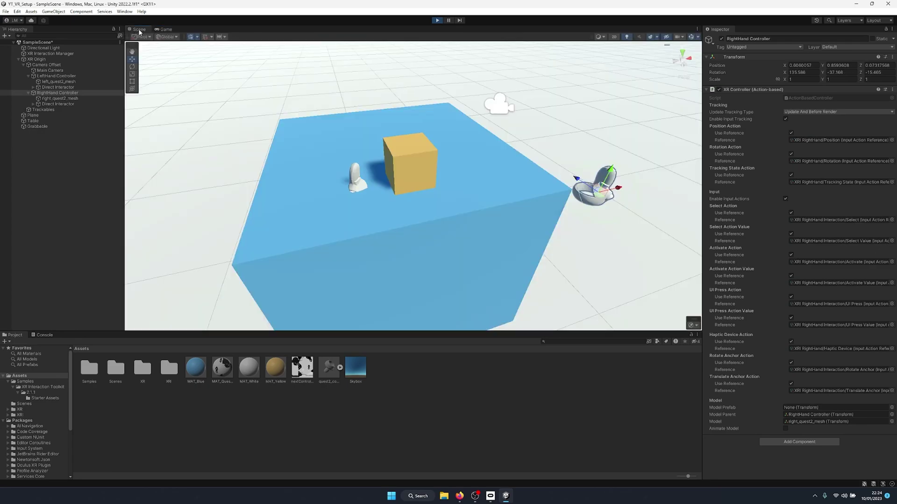
click(77, 180)
alt+drag(373, 152, 454, 145)
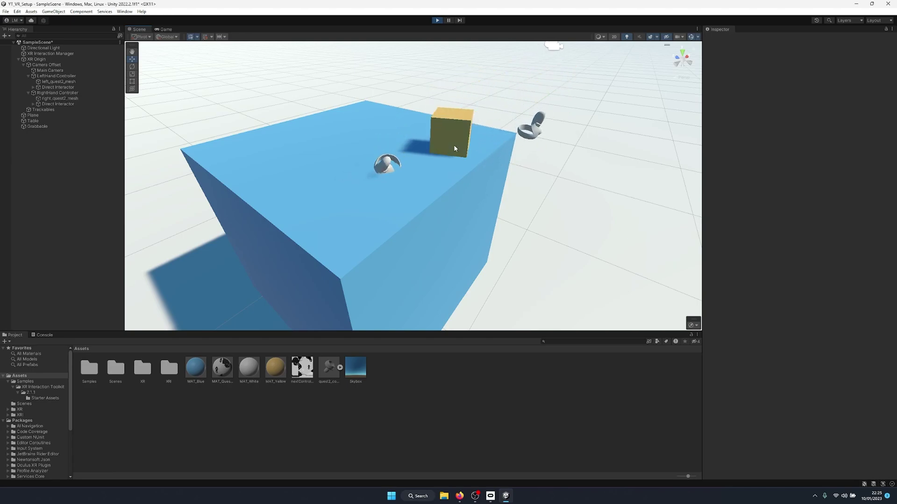
click(438, 20)
Reshape the Grabbable cube into an elongated block scaled about 0.109 × 0.109 × 0.267 and raise it to about Y 1.061.
scroll(395, 150, down, 2)
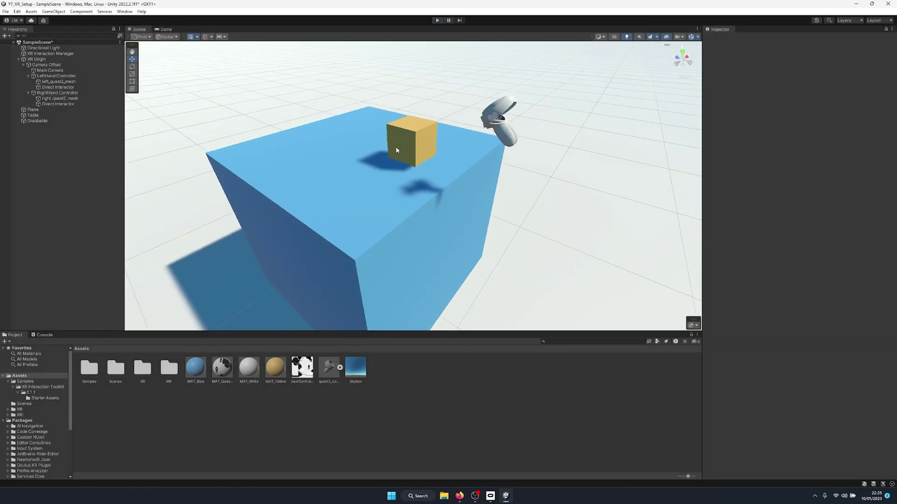
alt+drag(397, 150, 414, 135)
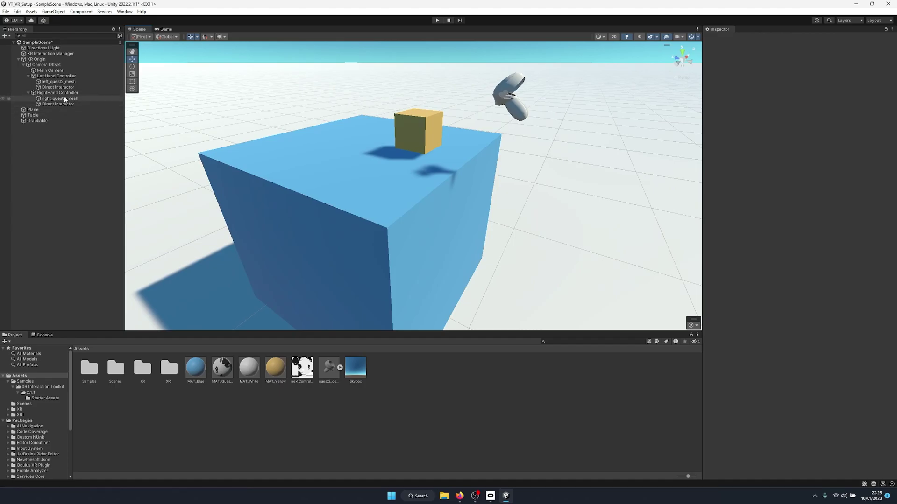
click(42, 120)
scroll(816, 227, down, 5)
scroll(816, 228, down, 3)
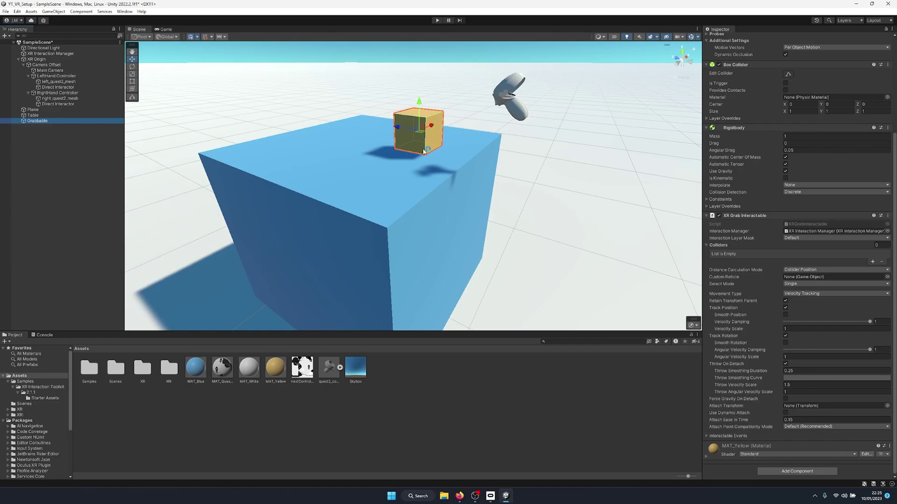
middle_drag(441, 130, 411, 165)
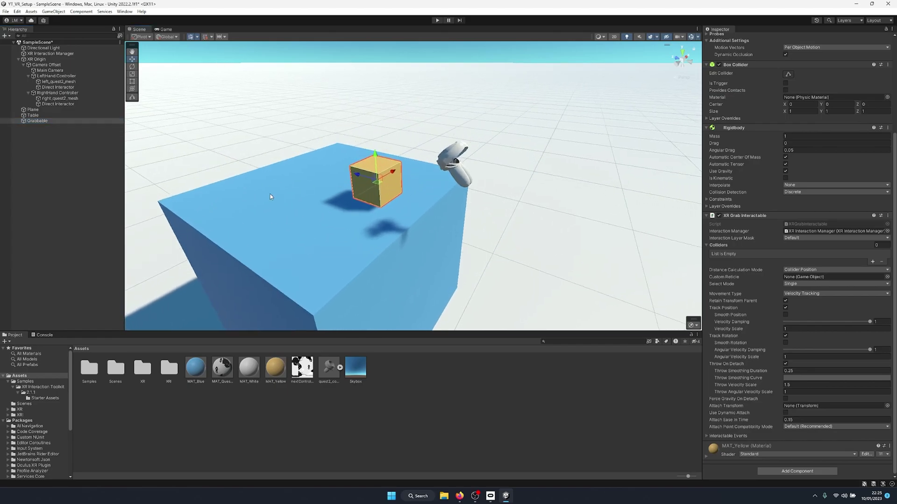
alt+drag(398, 184, 413, 169)
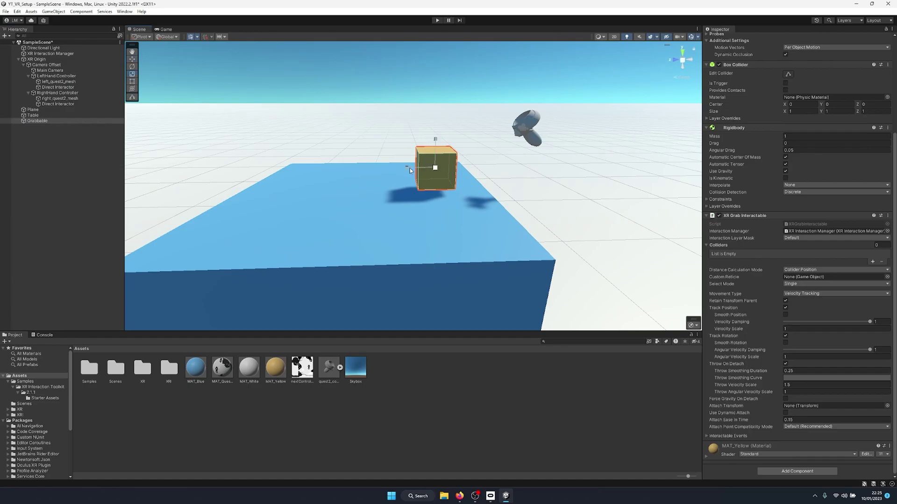
scroll(400, 169, up, 3)
scroll(843, 164, up, 3)
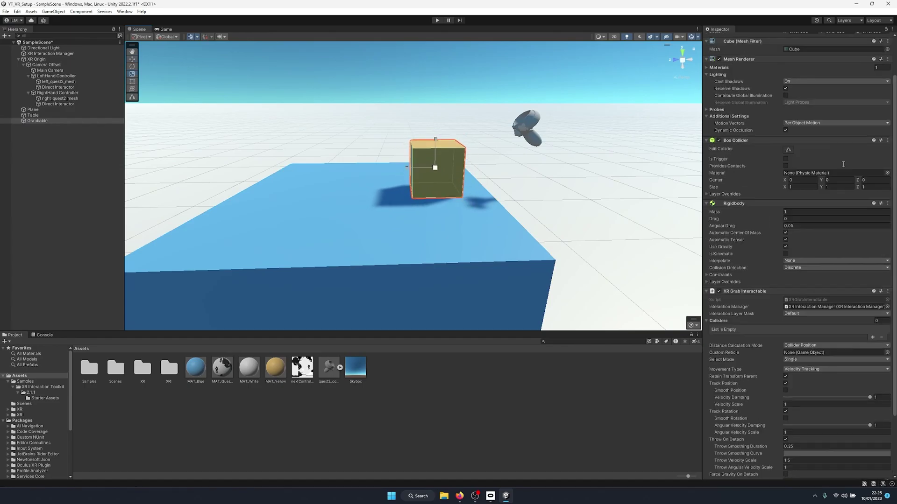
scroll(843, 164, up, 2)
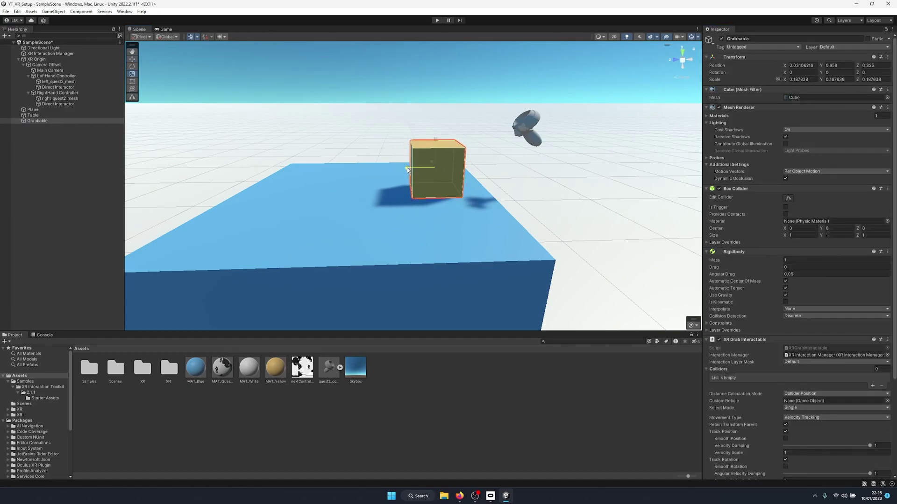
drag(407, 169, 439, 125)
key(w)
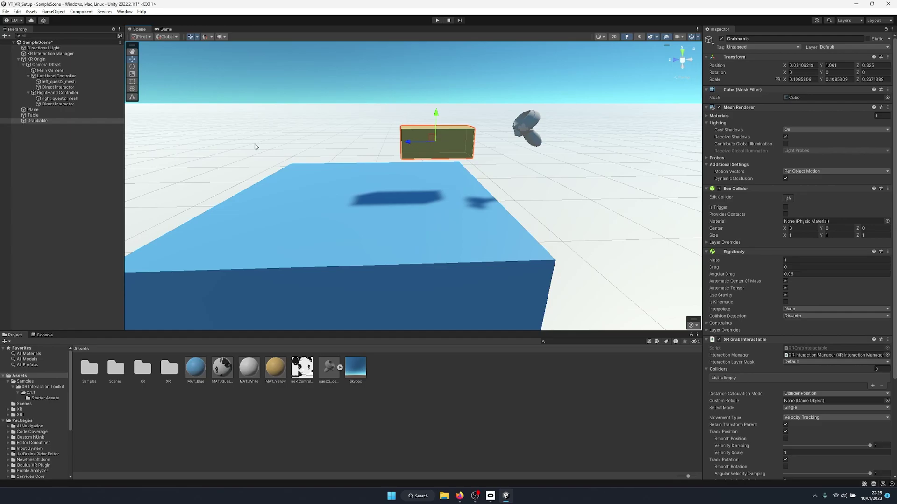
Add a cube as a child of Grabbable and name it Handle.
right_click(47, 123)
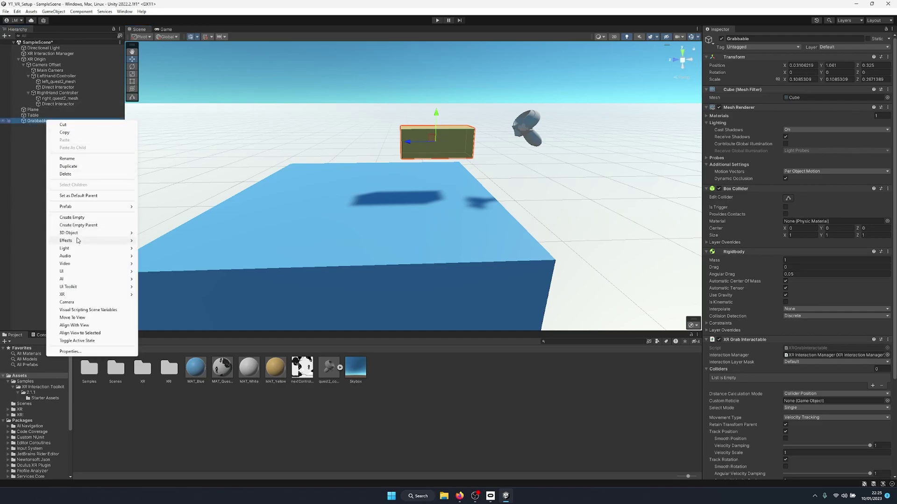
mouse_move(117, 234)
click(181, 236)
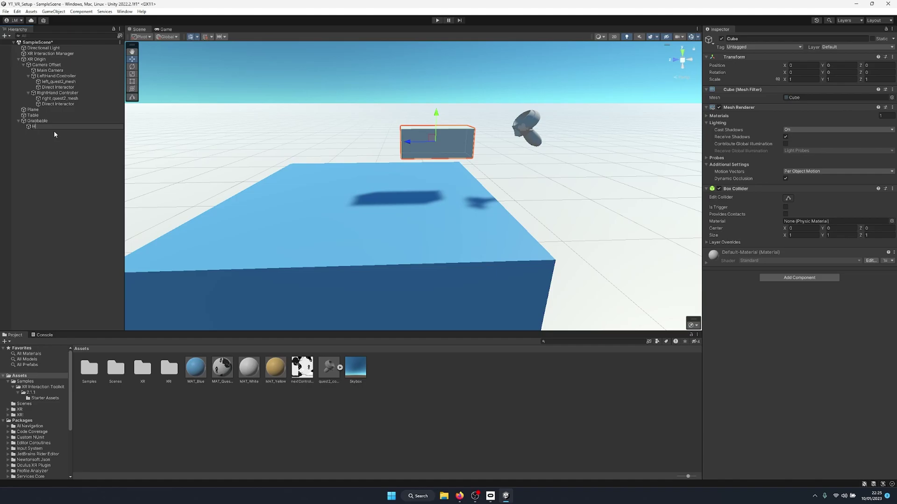
text(Handle)
key(Return)
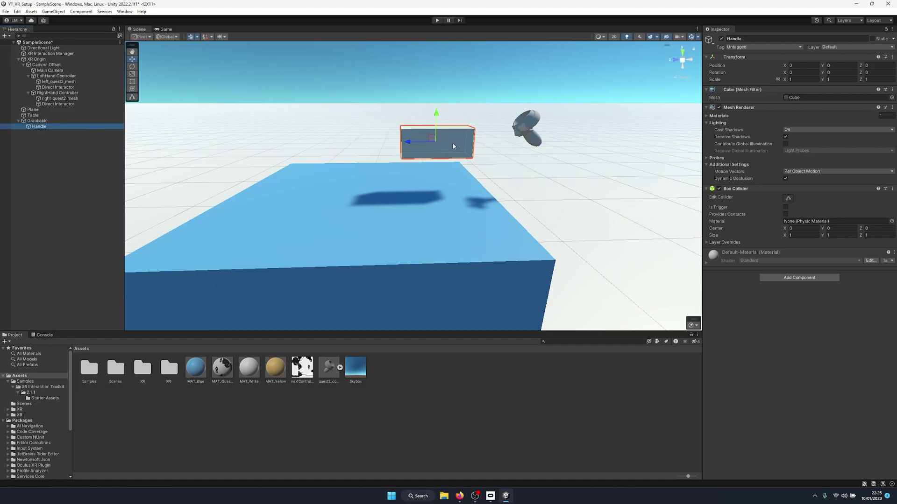
Scale the Handle to about 0.498 × 1.194 × 0.216 and place it beneath the block's rear at about Y -0.71, Z -0.358.
key(r)
drag(436, 142, 420, 149)
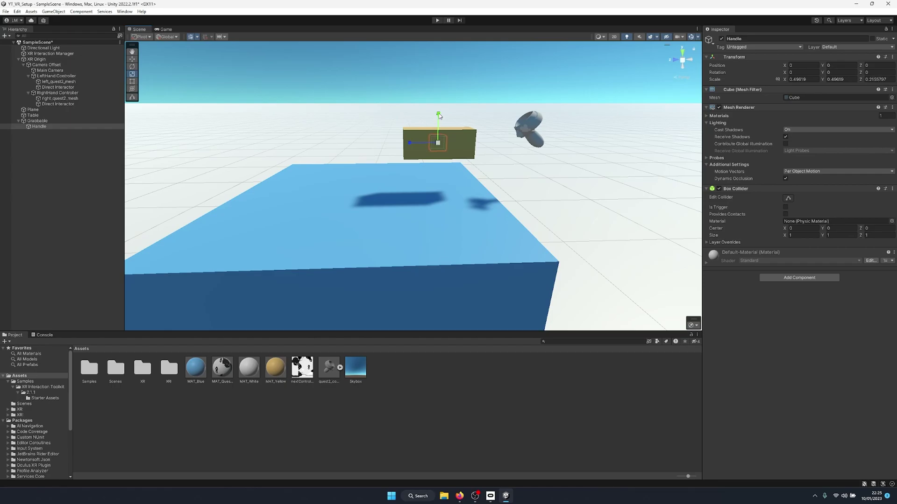
drag(439, 116, 442, 86)
drag(437, 143, 459, 162)
alt+drag(551, 187, 519, 177)
Assign the Handle as the Attach Transform in Grabbable's XR Grab Interactable.
click(38, 121)
scroll(827, 224, down, 5)
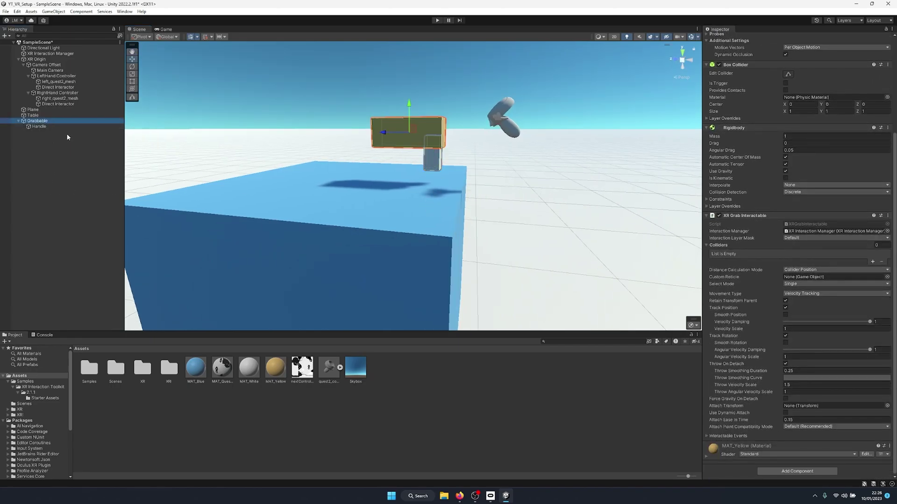
drag(67, 127, 692, 322)
drag(834, 415, 832, 406)
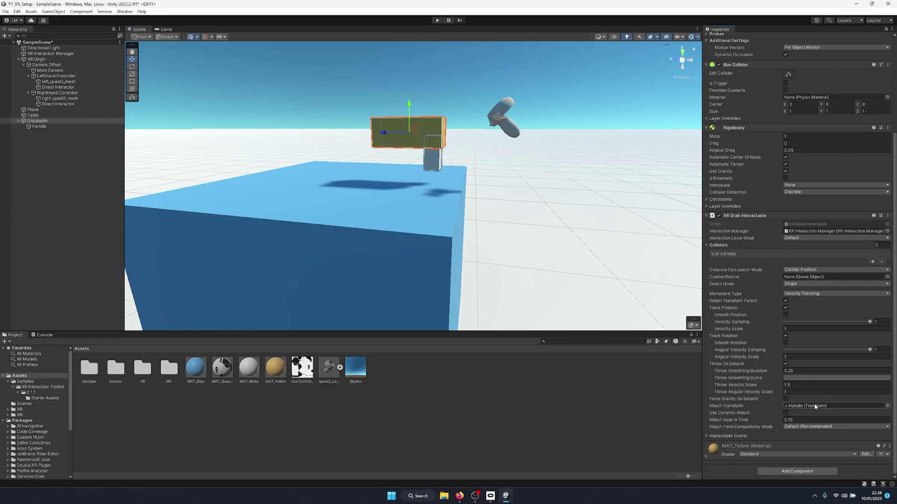
Examine the Handle's placement under the block from several angles and review Grabbable's XR Grab Interactable settings.
click(47, 126)
alt+drag(464, 200, 442, 177)
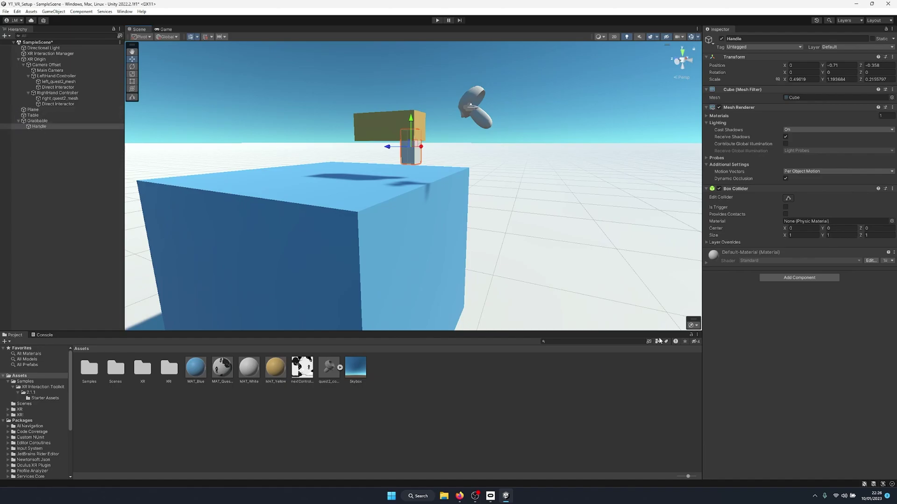
alt+drag(467, 175, 498, 168)
scroll(498, 164, up, 4)
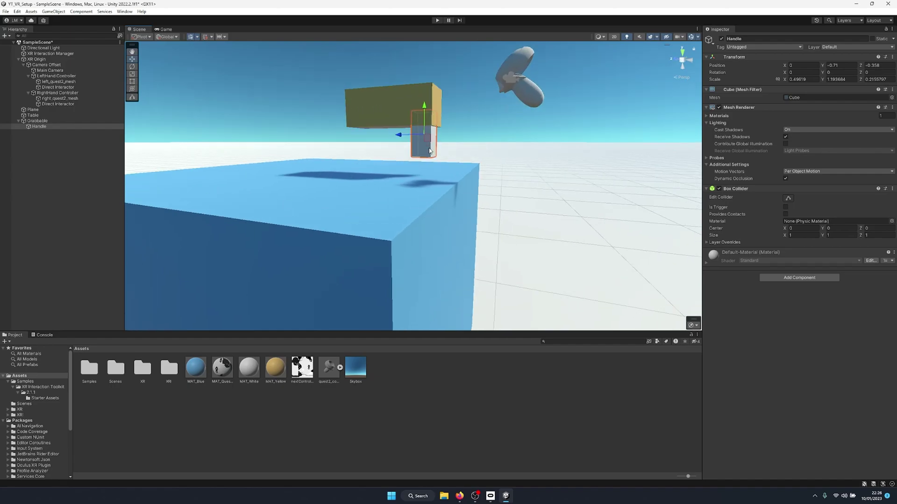
alt+drag(498, 128, 412, 162)
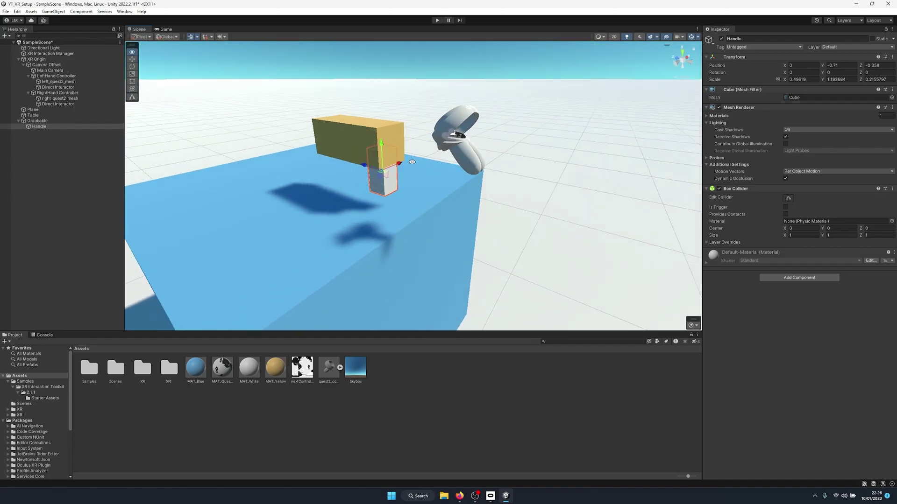
click(38, 120)
alt+drag(430, 158, 532, 99)
middle_drag(438, 71, 445, 89)
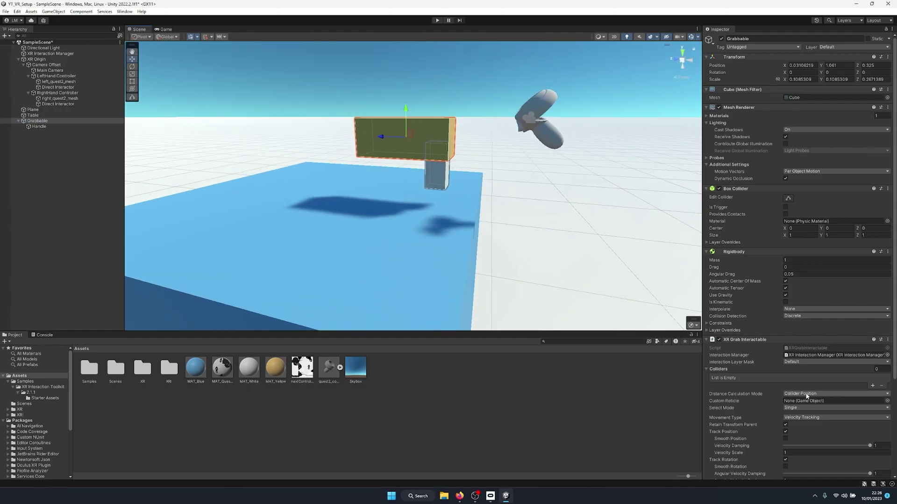
scroll(808, 393, down, 5)
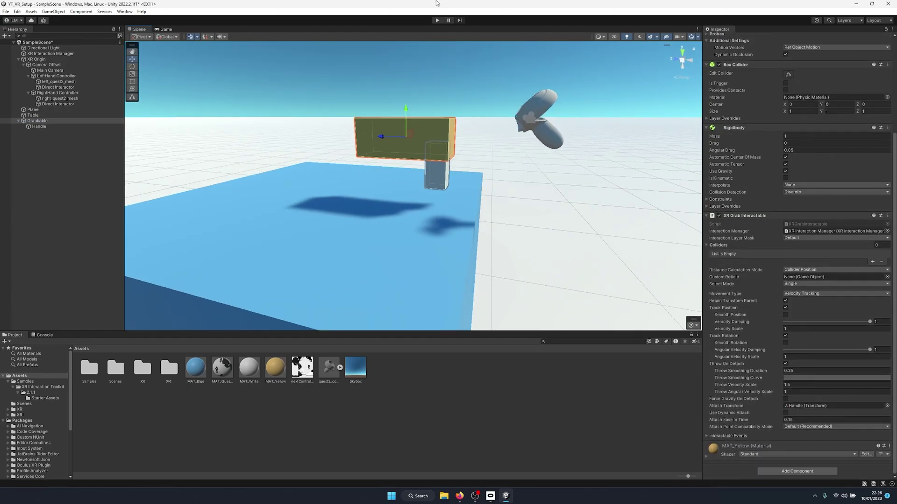
Play-test grabbing the block by its Handle in the Scene and Game views, ending with play mode stopped.
click(438, 21)
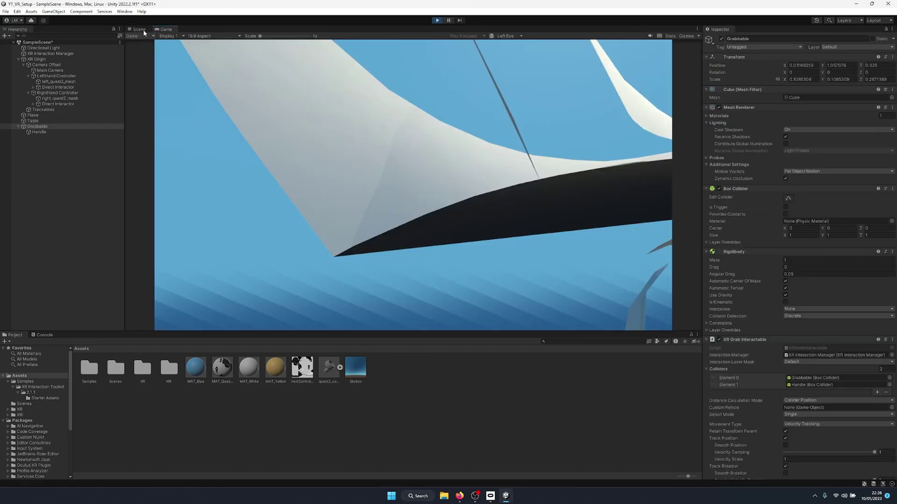
click(140, 29)
alt+drag(532, 180, 508, 196)
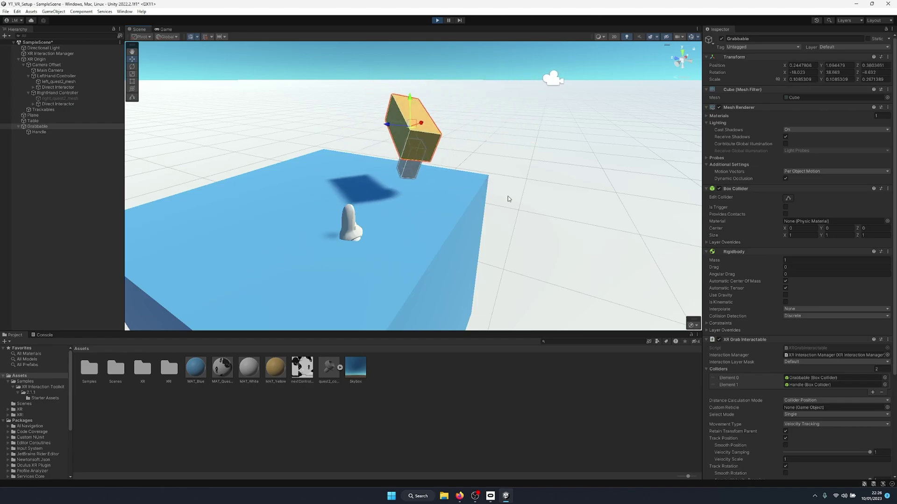
click(165, 30)
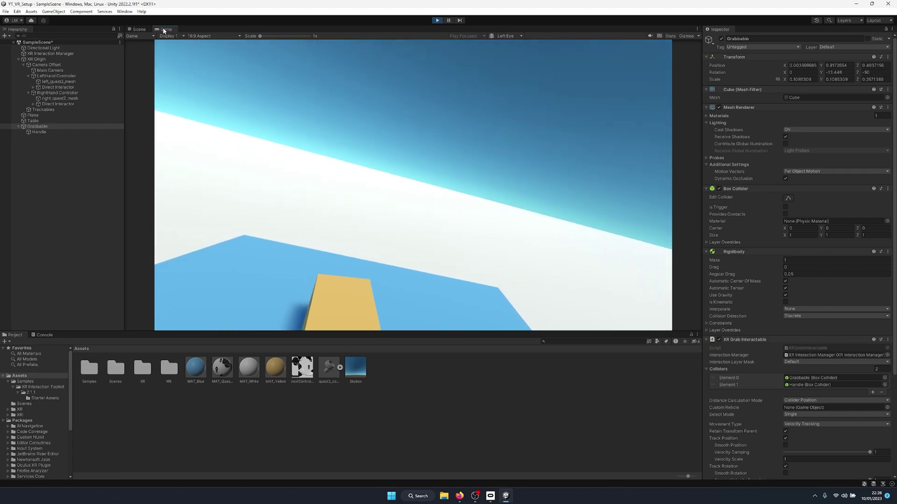
click(437, 21)
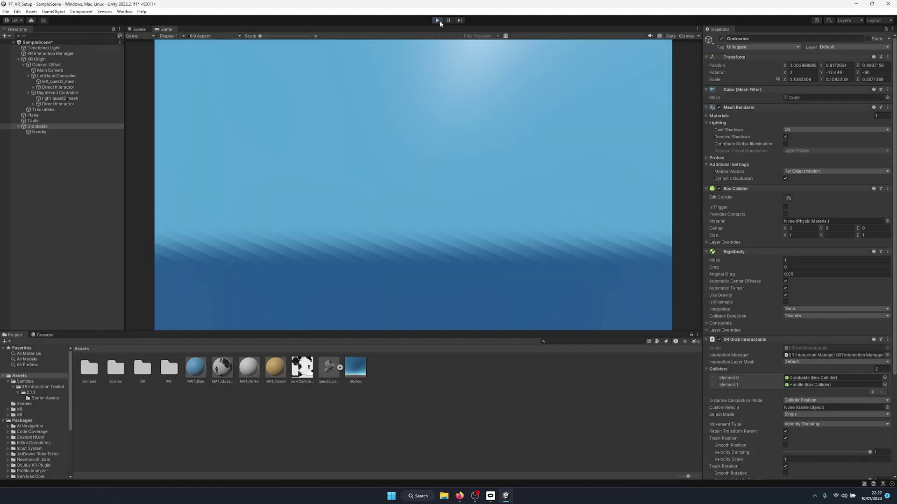
Set Grabbable's Attach Transform to None and enable Use Dynamic Attach in its XR Grab Interactable.
scroll(746, 232, down, 5)
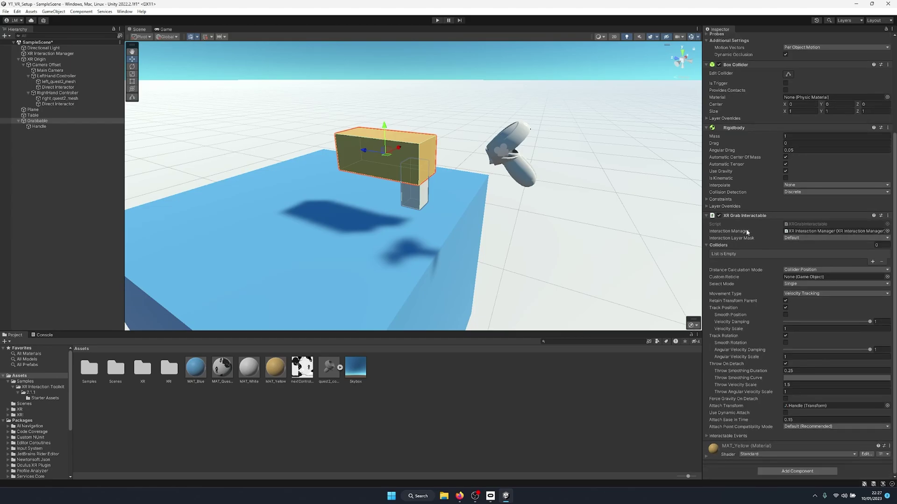
click(557, 228)
alt+drag(546, 226, 467, 193)
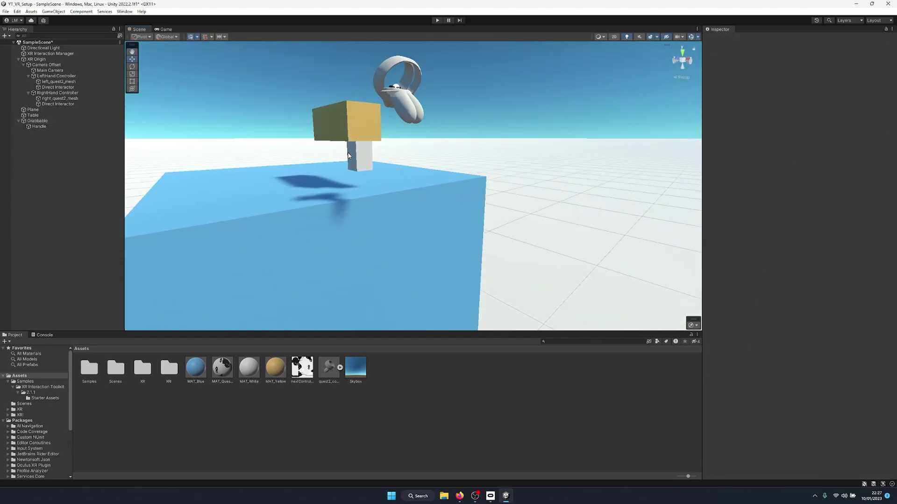
click(350, 154)
scroll(840, 326, down, 5)
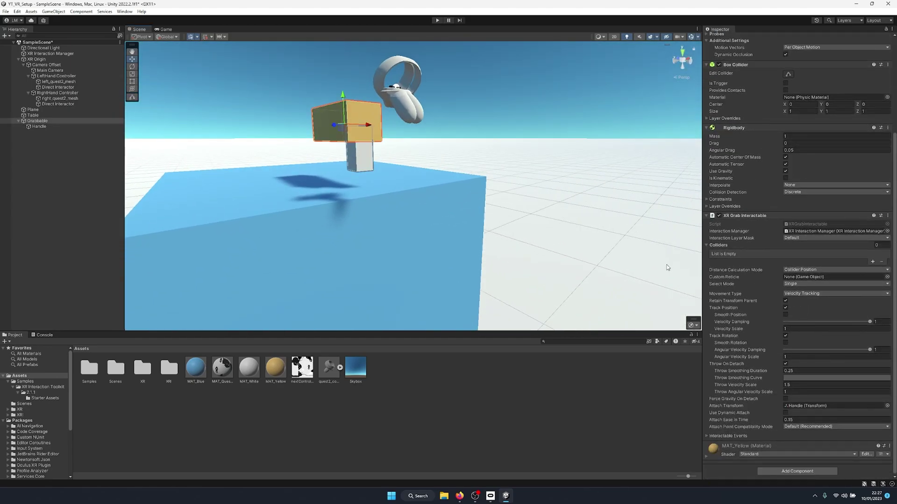
click(887, 406)
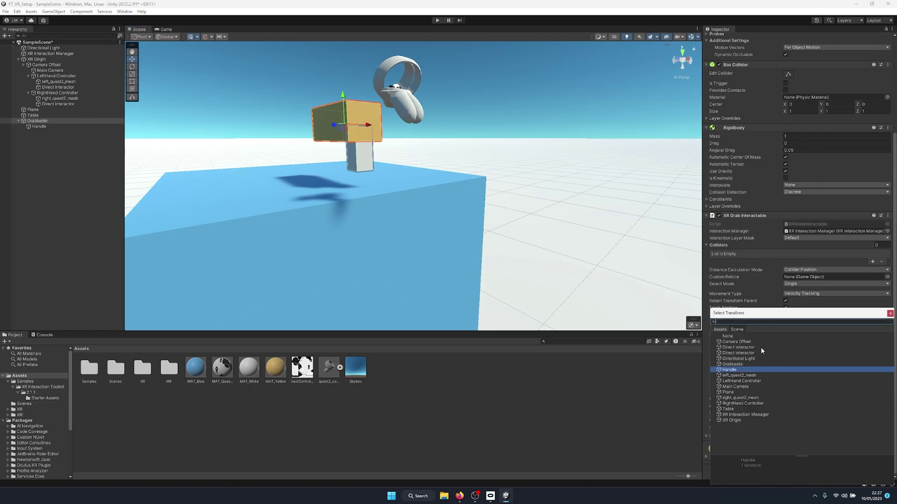
double_click(727, 336)
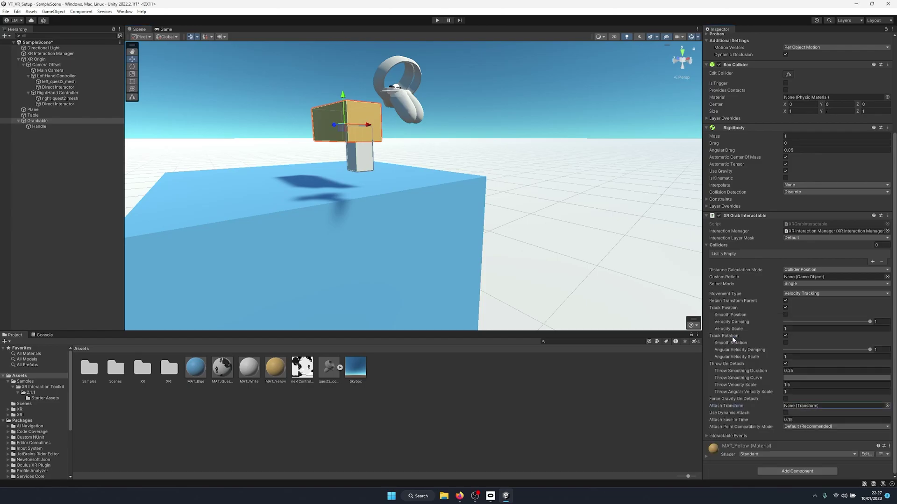
click(785, 413)
Run the scene and watch in the Scene view how the block is grabbed with dynamic attach.
middle_drag(384, 162, 386, 180)
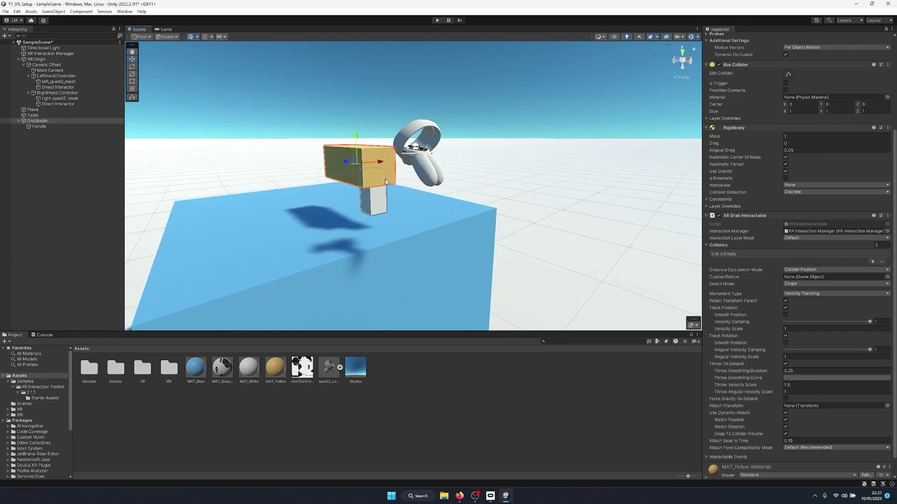
alt+drag(375, 142, 427, 241)
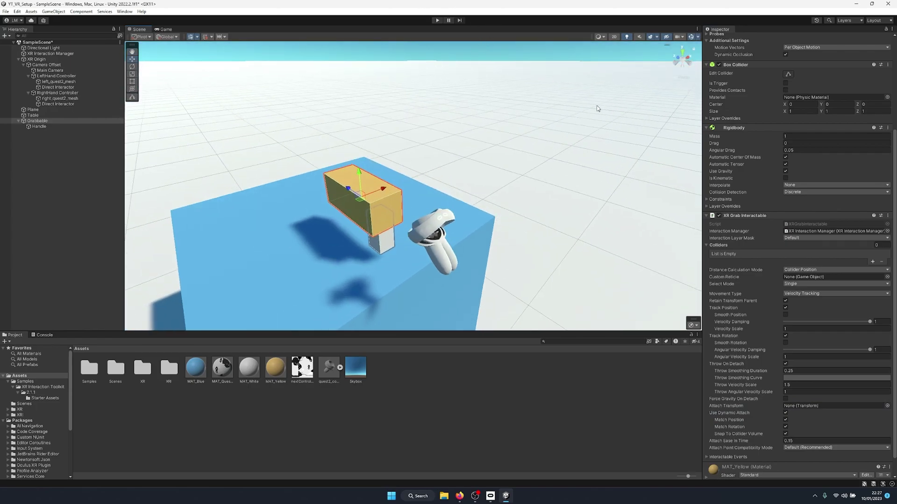
click(437, 21)
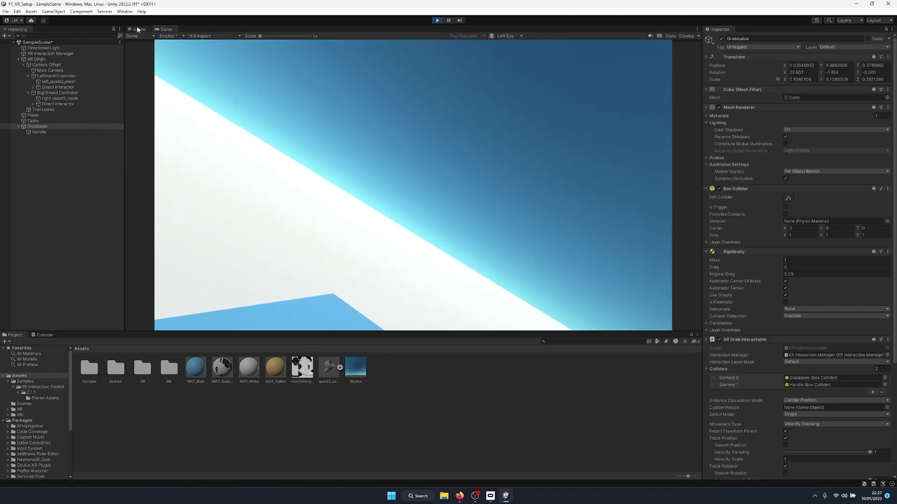
click(139, 29)
middle_drag(465, 184, 478, 164)
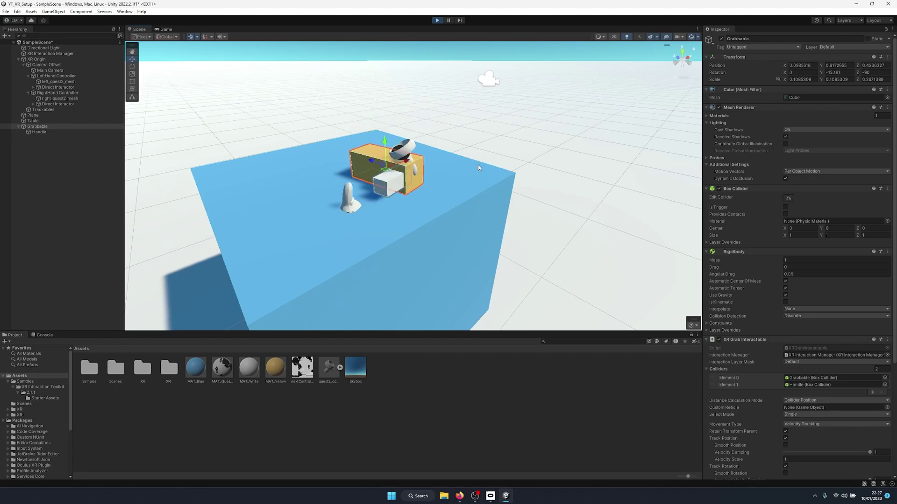
Try both Direct Interactors with Hide Controller On Select disabled during play, ending with play mode stopped.
click(68, 87)
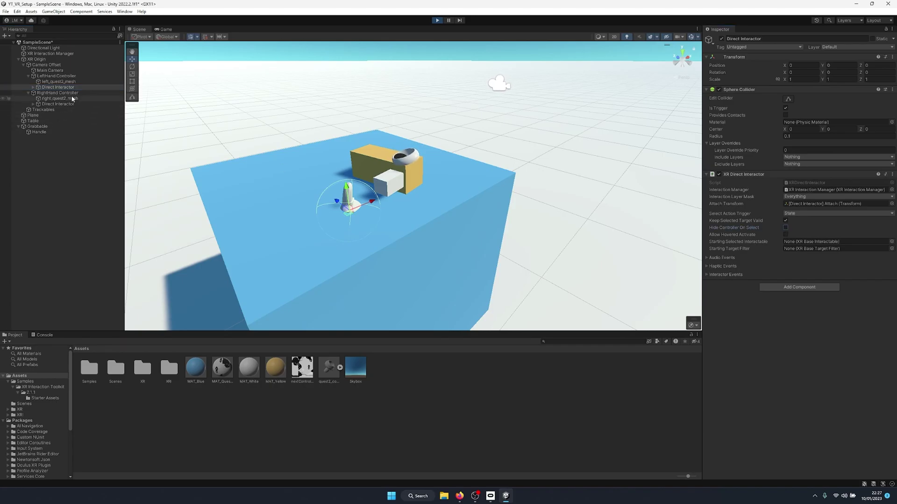
click(58, 93)
click(55, 104)
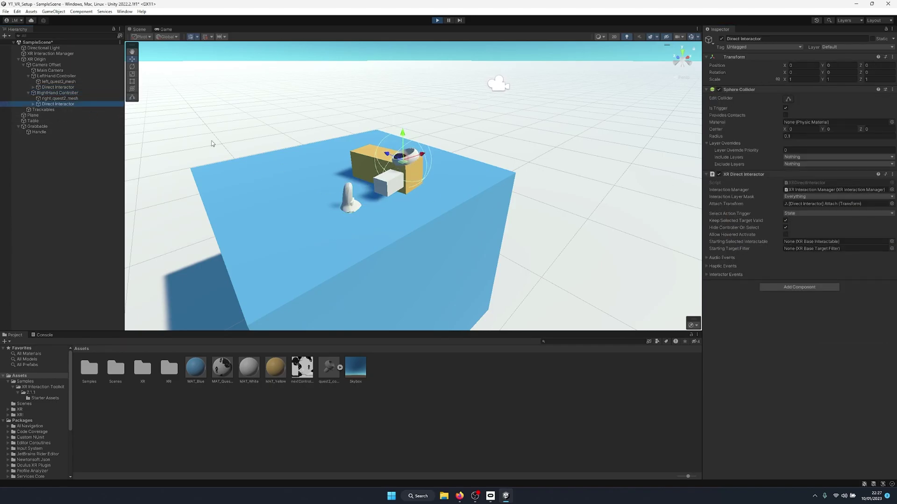
click(786, 228)
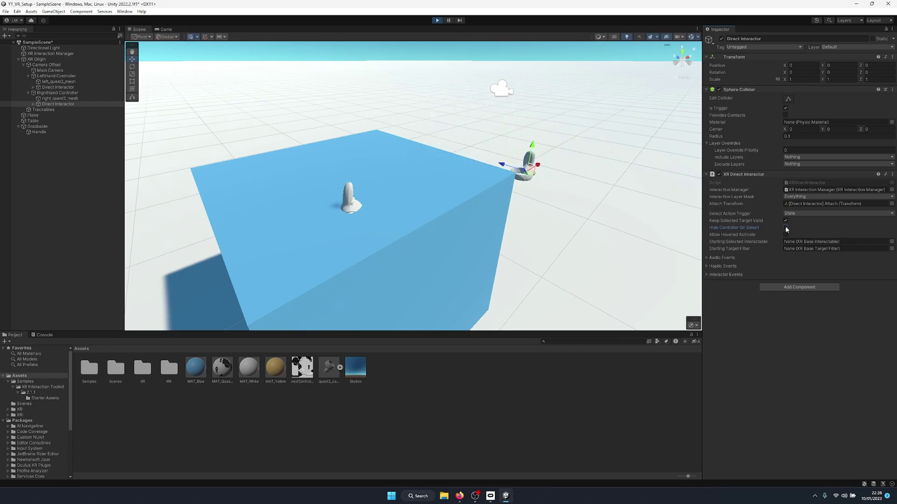
click(437, 20)
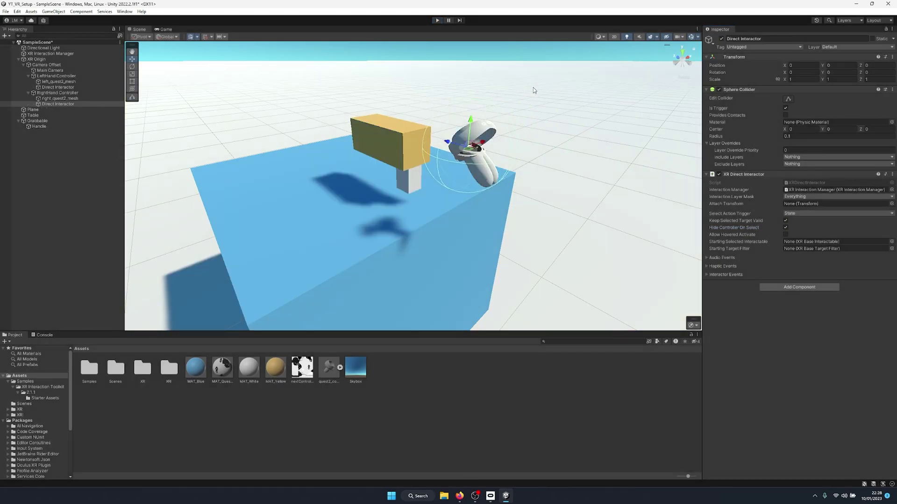